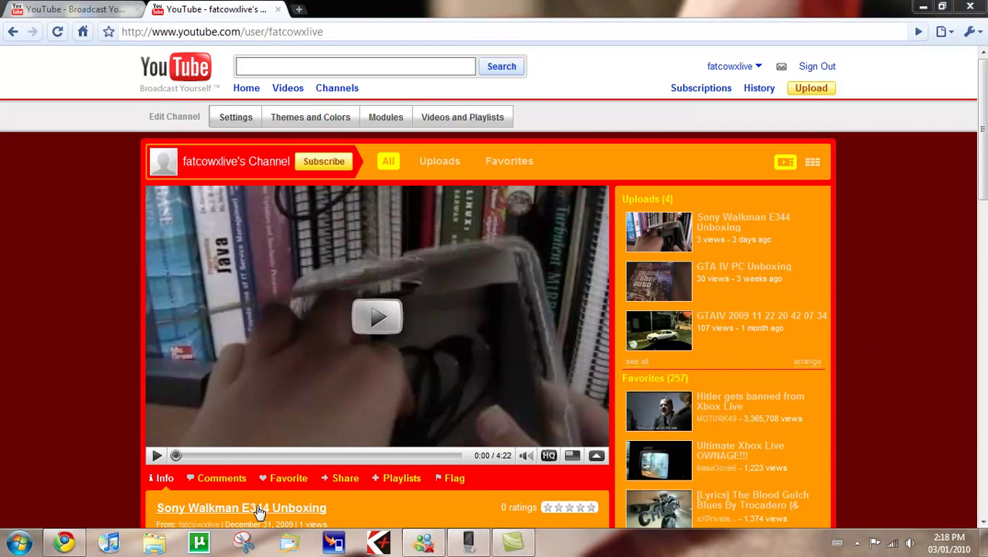
{"action": "left_click", "coordinate": [299, 9]}
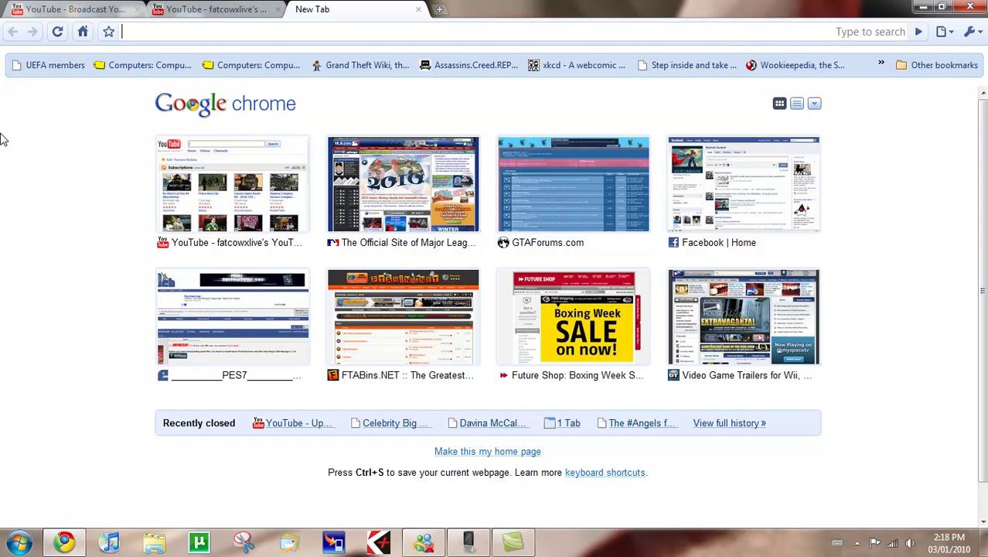
{"action": "type", "text": "www."}
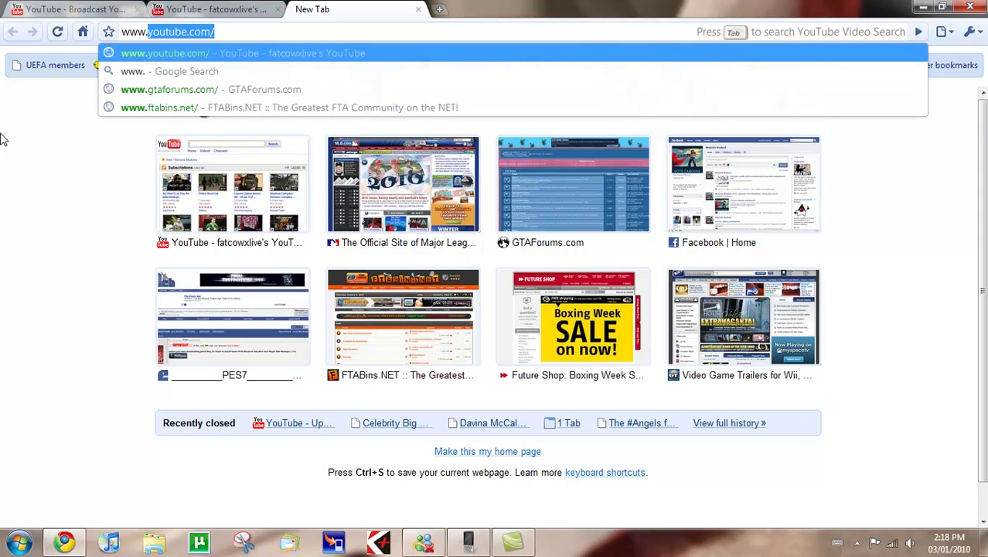
{"action": "type", "text": "mp"}
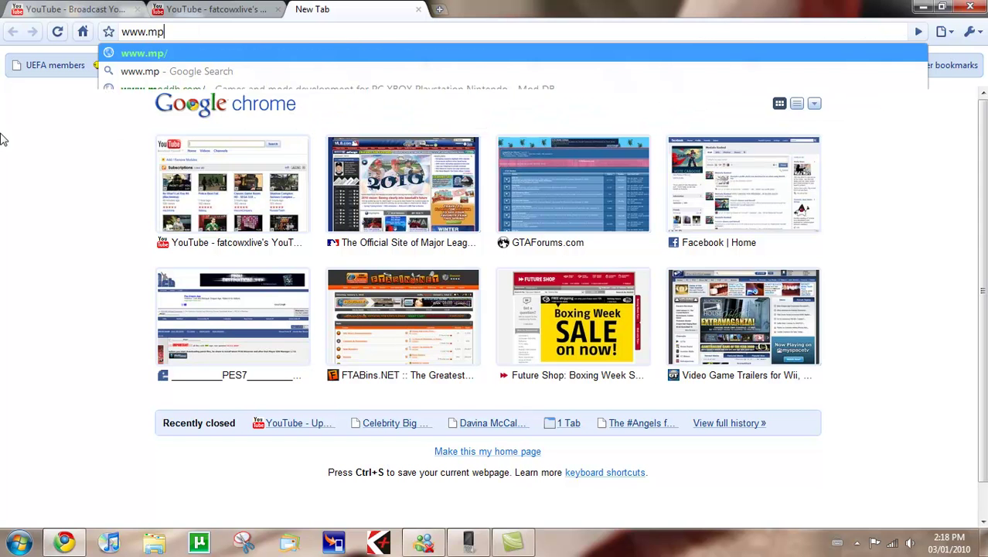
{"action": "type", "text": "3"}
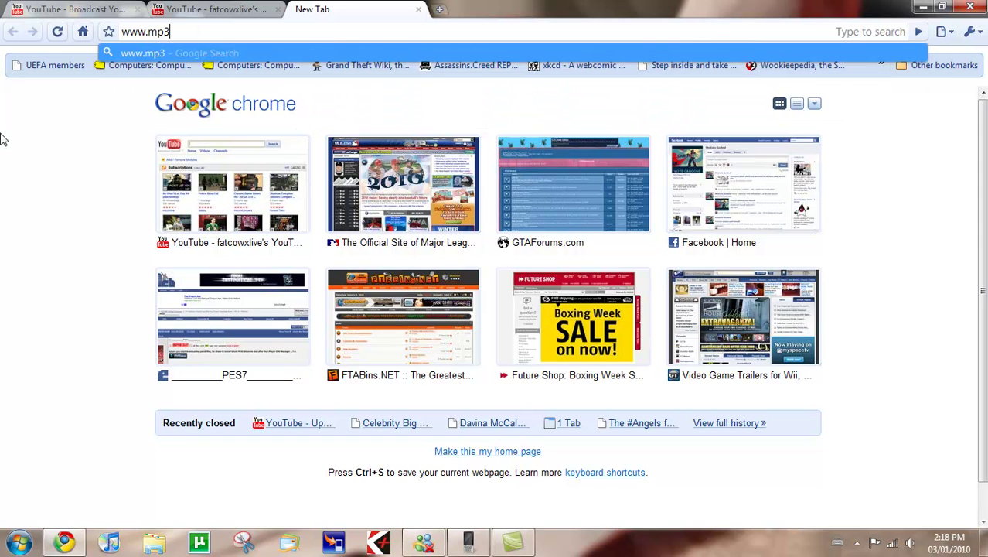
{"action": "type", "text": "tag.de"}
{"action": "key", "text": "Return"}
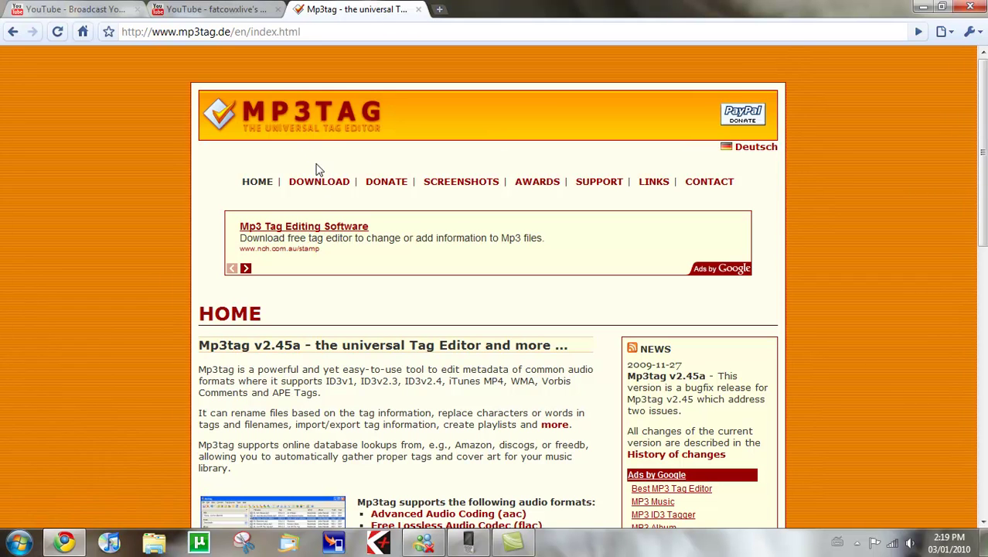
Step: Download the installer mp3tagv245asetup.exe from the site's download page and keep the file
{"action": "left_click", "coordinate": [335, 191]}
{"action": "scroll", "coordinate": [503, 281], "scroll_direction": "down", "scroll_amount": 2}
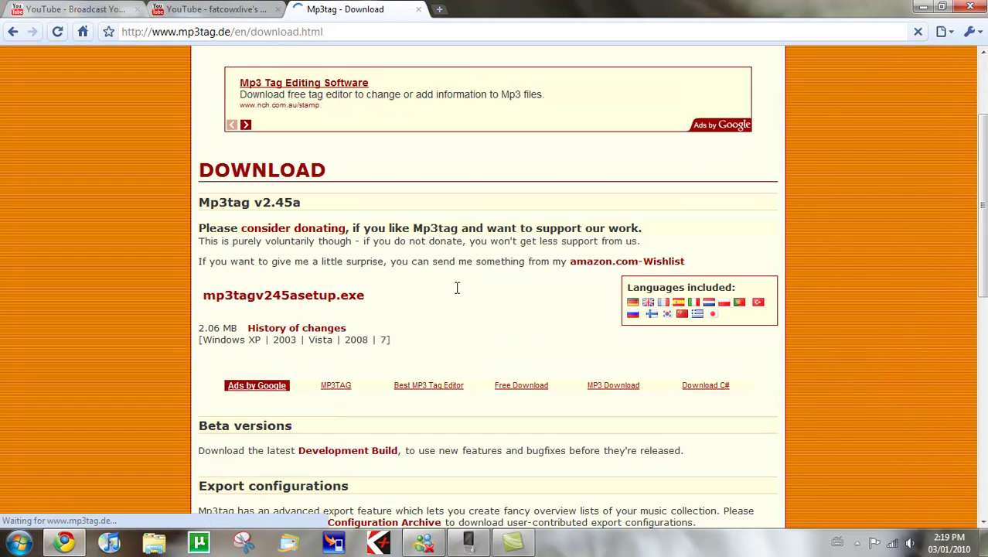
{"action": "left_click", "coordinate": [332, 296]}
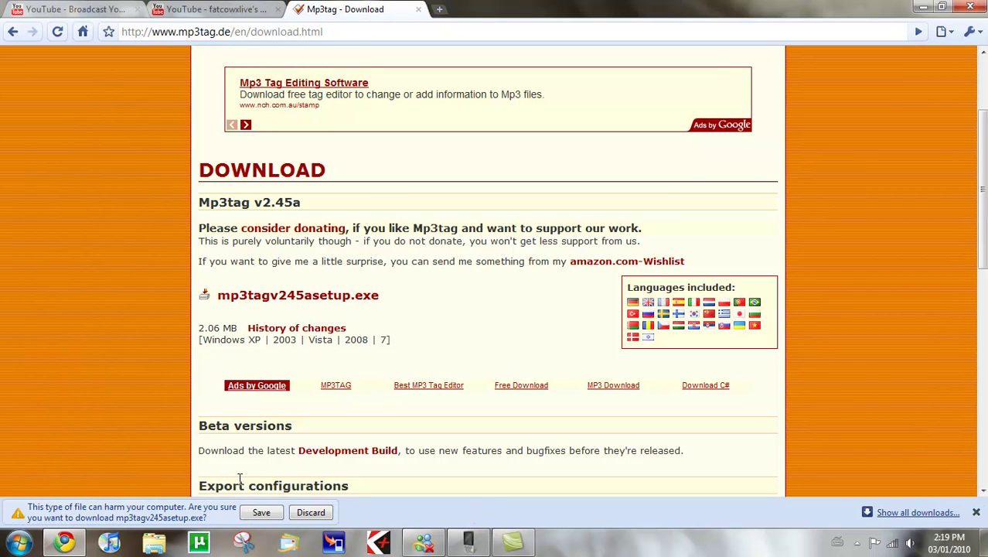
{"action": "left_click", "coordinate": [260, 514]}
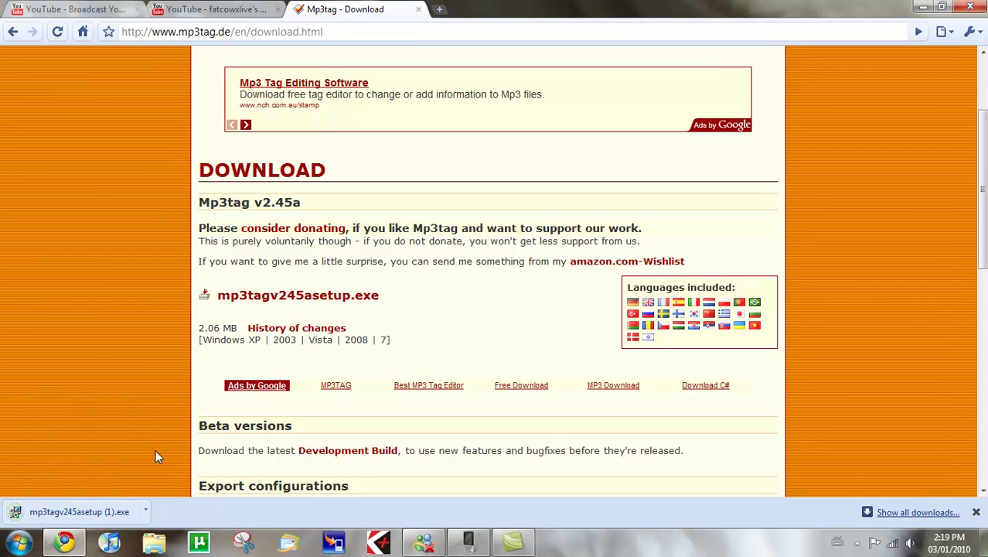
Step: Run the downloaded Mp3tag installer in English and accept the license agreement
{"action": "left_click", "coordinate": [127, 513]}
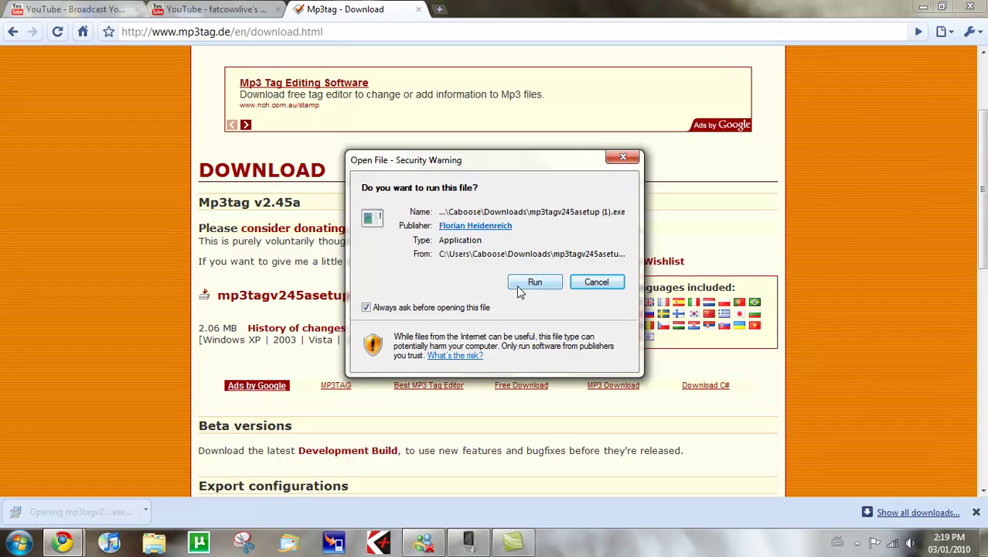
{"action": "left_click", "coordinate": [535, 283]}
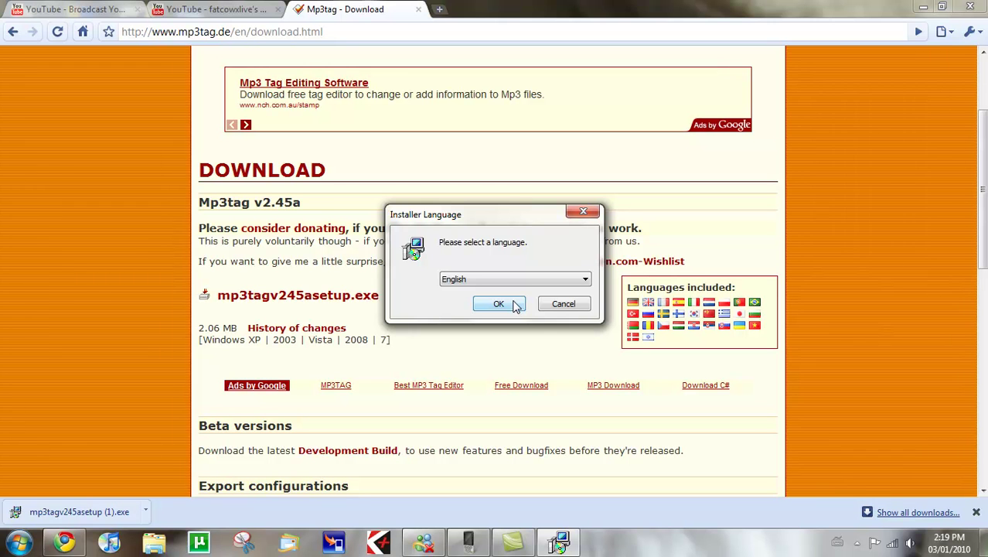
{"action": "left_click", "coordinate": [516, 305]}
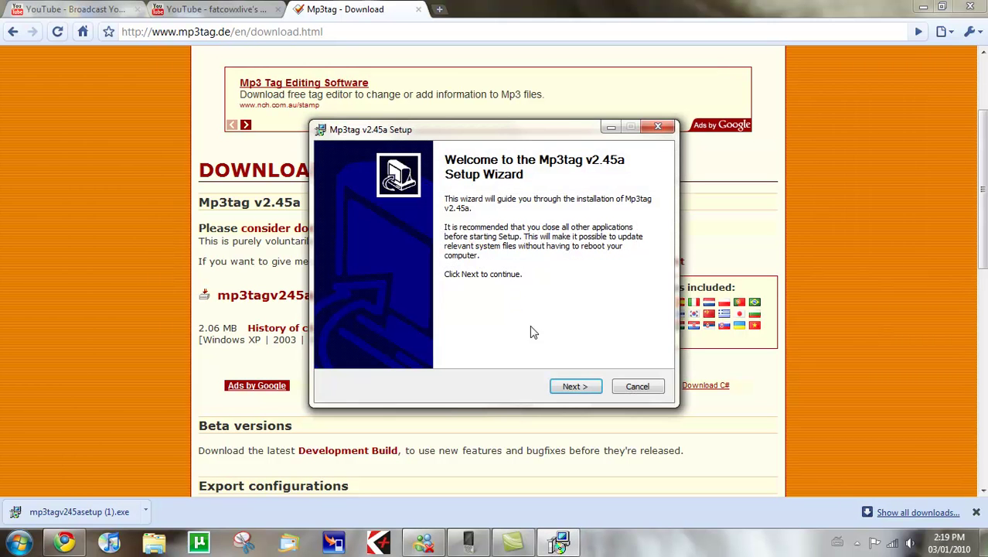
{"action": "left_click", "coordinate": [581, 387]}
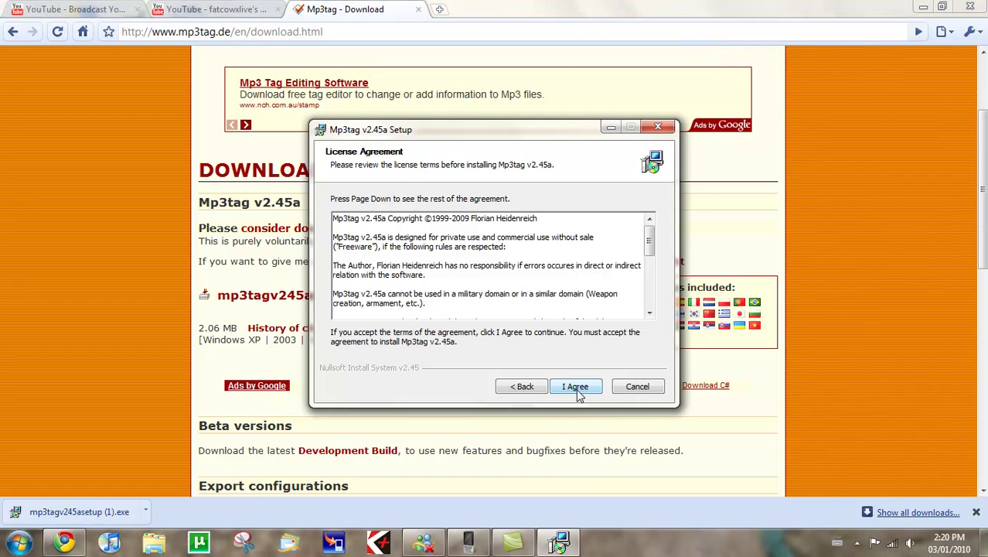
{"action": "left_click", "coordinate": [576, 391]}
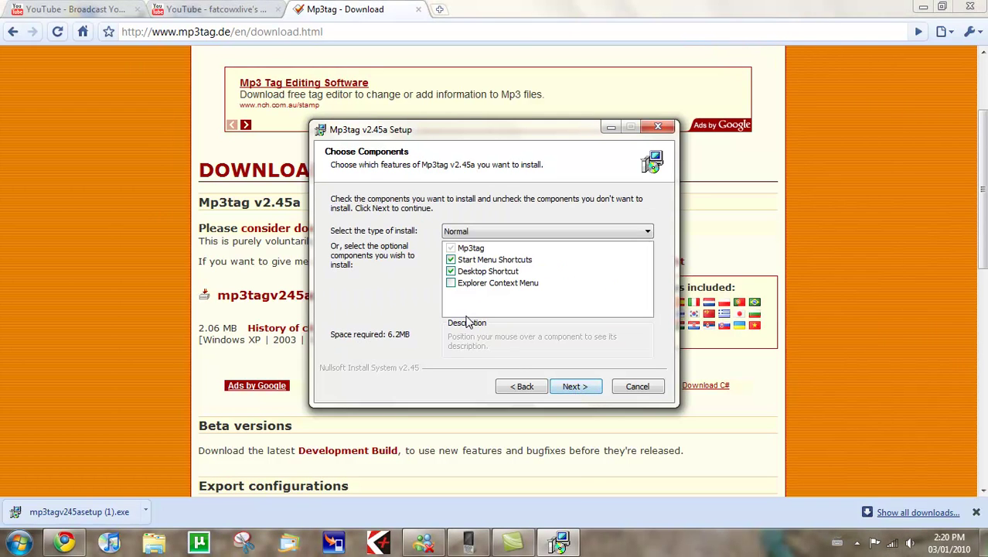
Step: Install Mp3tag with the Explorer Context Menu component added, in C:\Program Files\Mp3tag, and launch it on finishing
{"action": "mouse_move", "coordinate": [476, 288]}
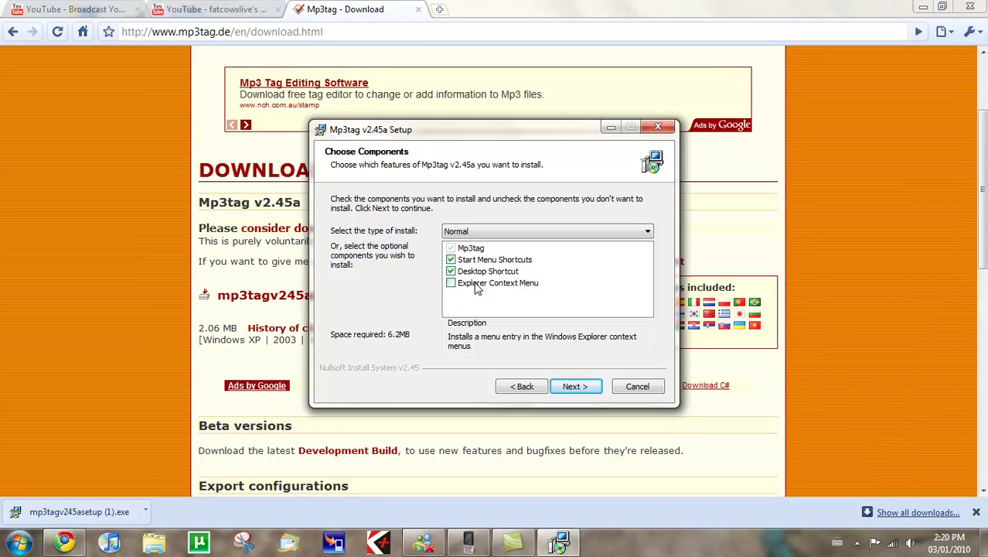
{"action": "left_click", "coordinate": [447, 285]}
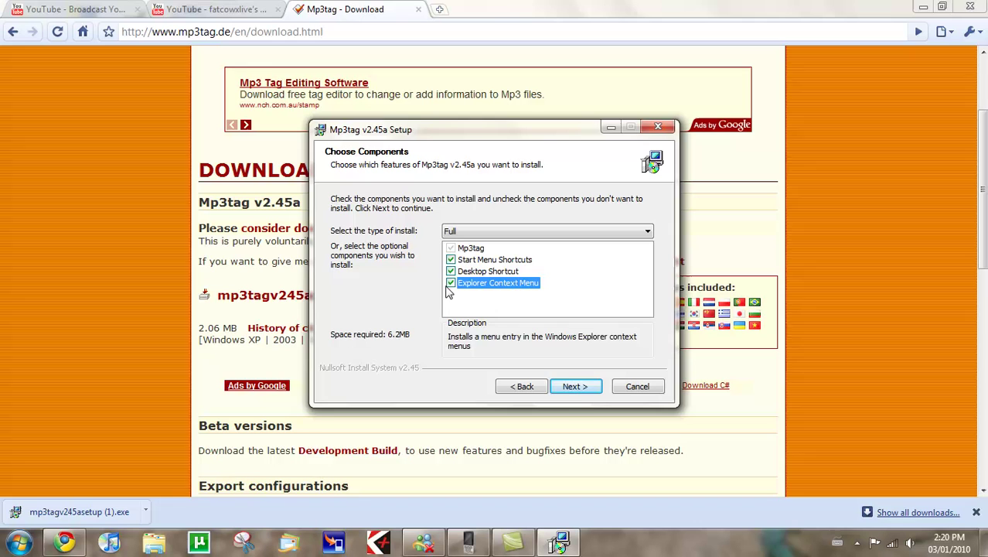
{"action": "left_click", "coordinate": [576, 388]}
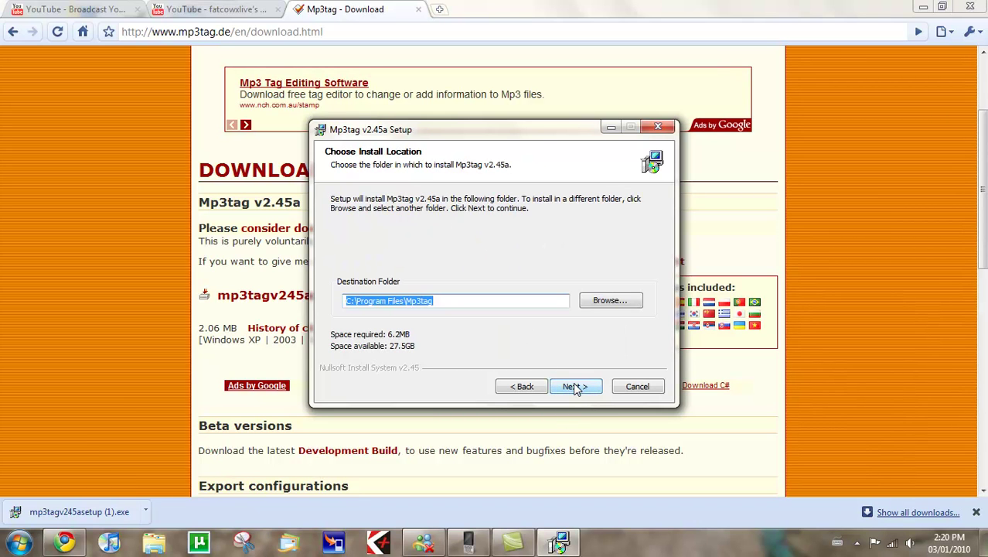
{"action": "left_click", "coordinate": [576, 386]}
{"action": "left_click", "coordinate": [575, 386]}
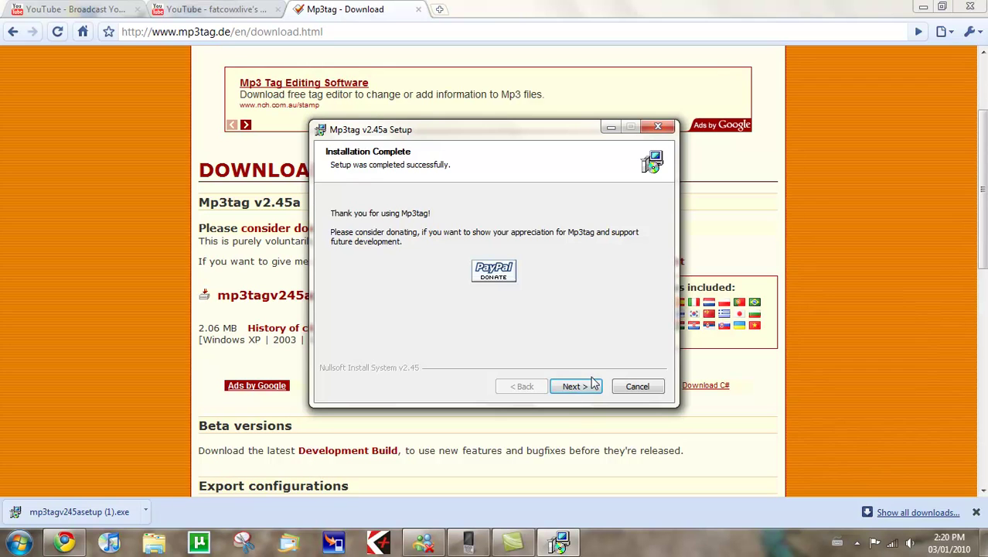
{"action": "left_click", "coordinate": [593, 384]}
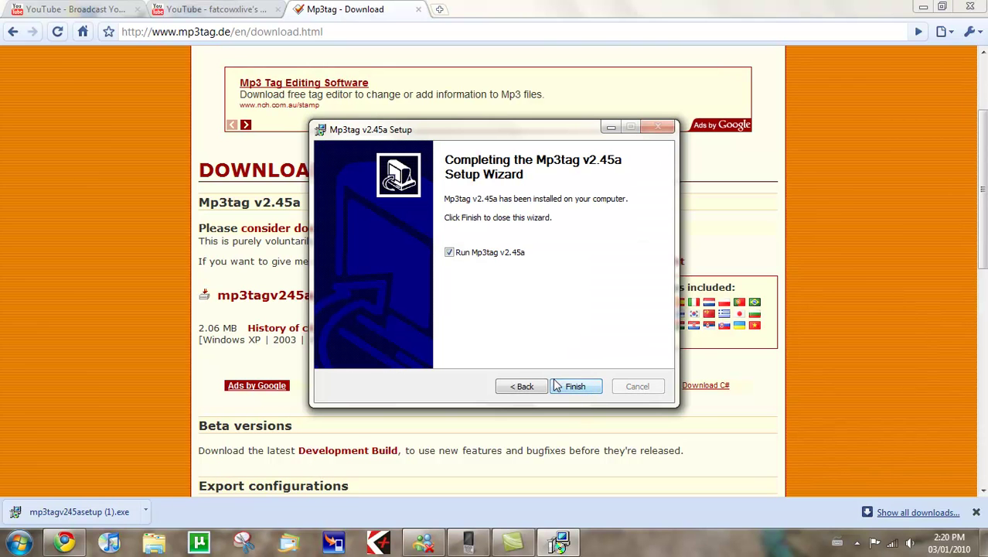
{"action": "left_click", "coordinate": [558, 386]}
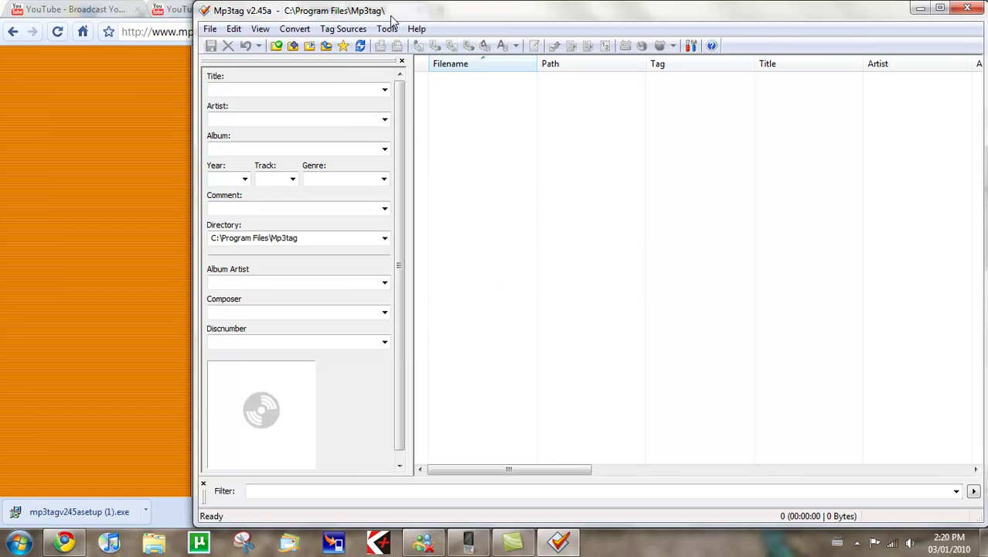
Step: Change the working directory to the Off The Wall folder under Michael Jackson in the Music library
{"action": "left_click_drag", "start_coordinate": [392, 17], "coordinate": [303, 17]}
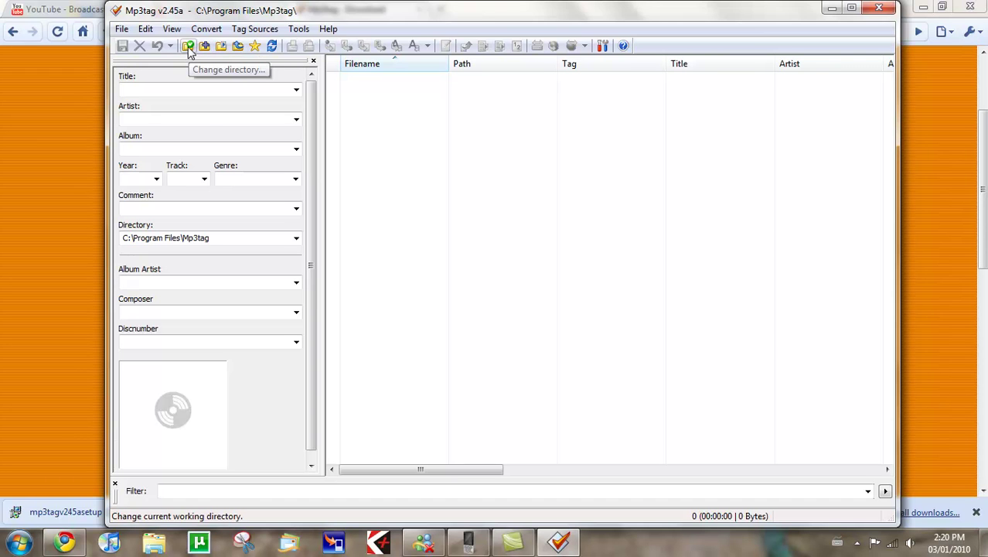
{"action": "left_click", "coordinate": [188, 47]}
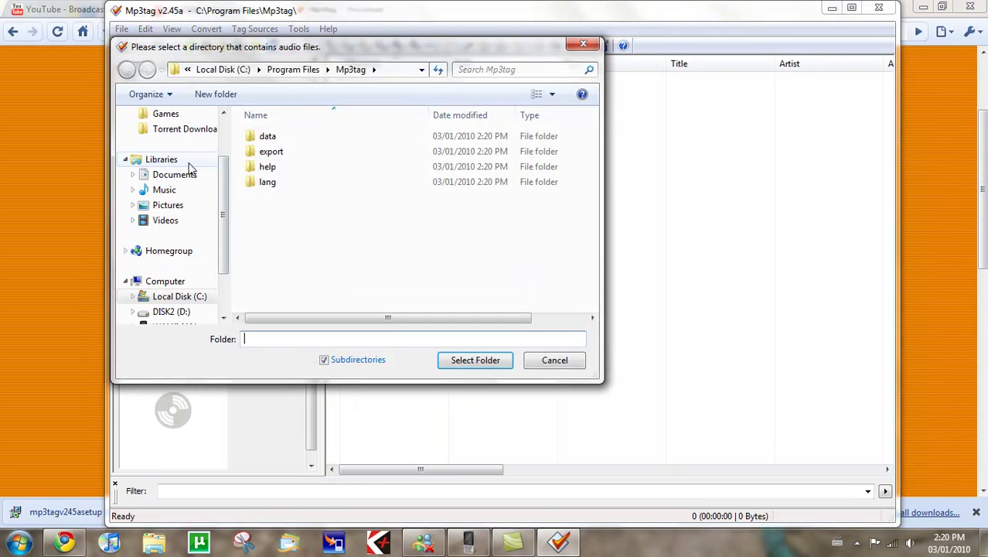
{"action": "left_click", "coordinate": [164, 189]}
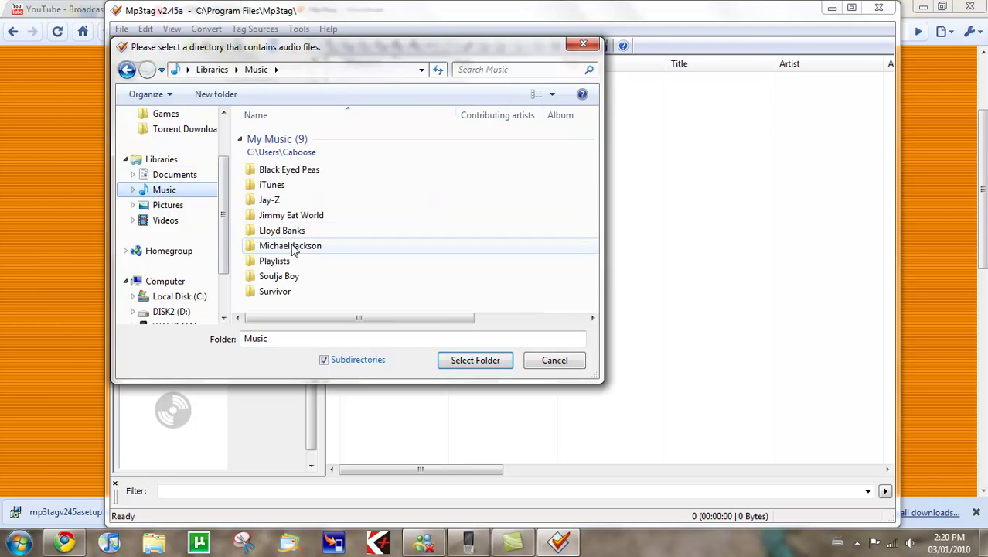
{"action": "double_click", "coordinate": [296, 249]}
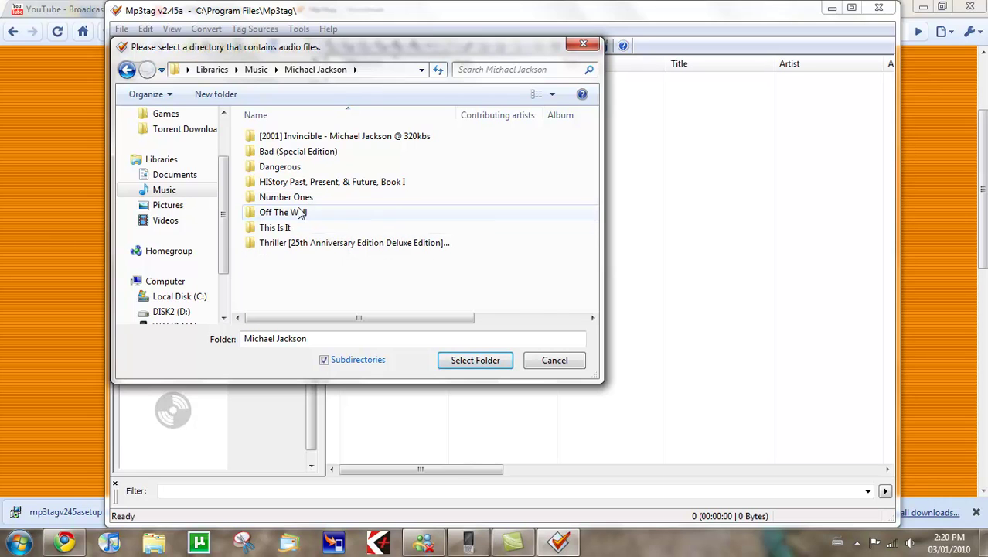
{"action": "left_click", "coordinate": [325, 212]}
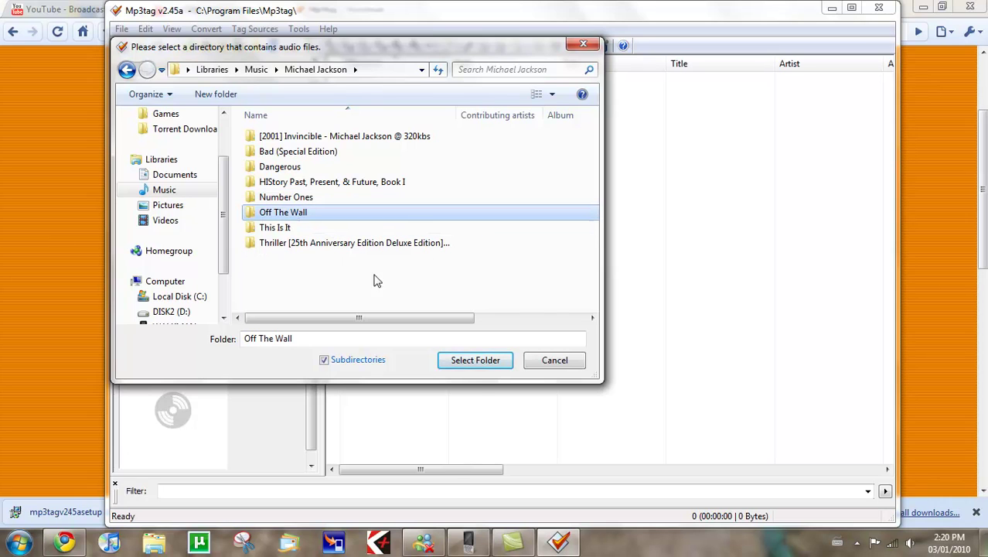
{"action": "left_click", "coordinate": [478, 362]}
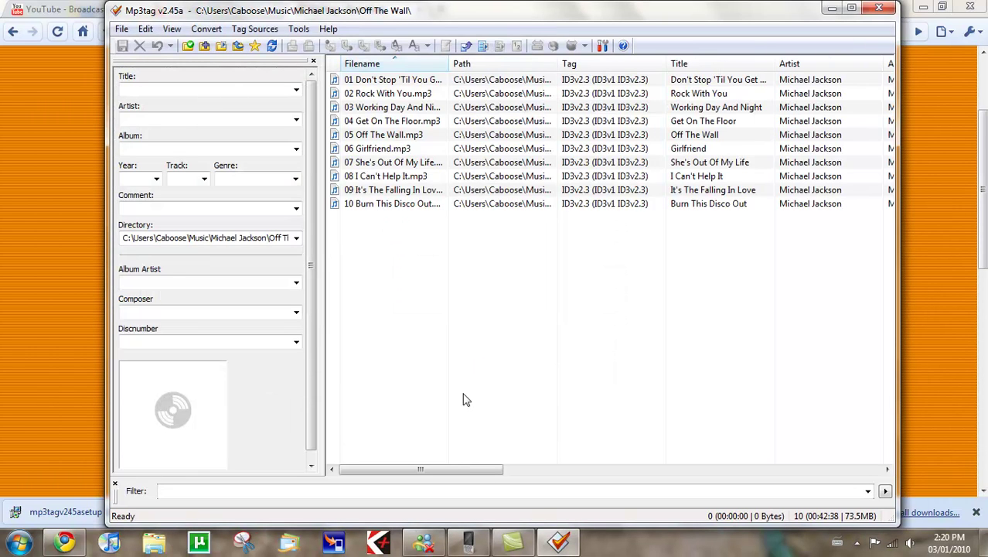
Step: Select all tracks of the album to check their shared tags and cover art, and clear the selection
{"action": "left_click_drag", "start_coordinate": [464, 400], "coordinate": [467, 53]}
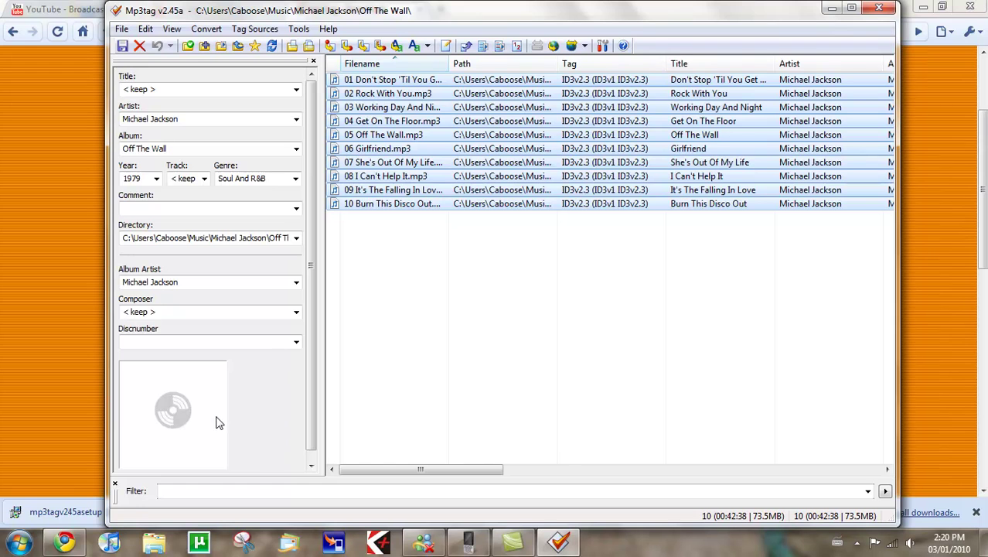
{"action": "left_click", "coordinate": [495, 344]}
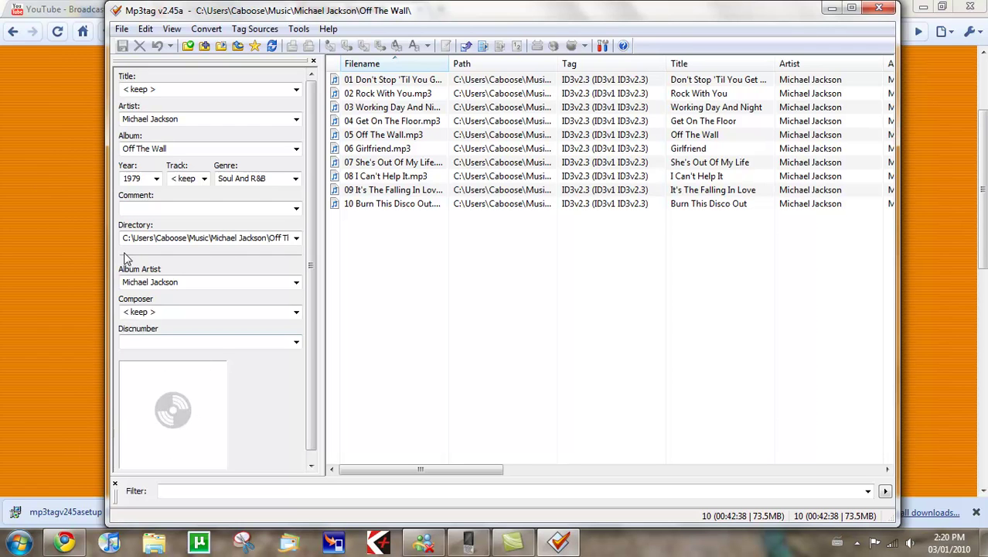
Step: Switch back to Chrome and open a new tab
{"action": "left_click", "coordinate": [48, 303]}
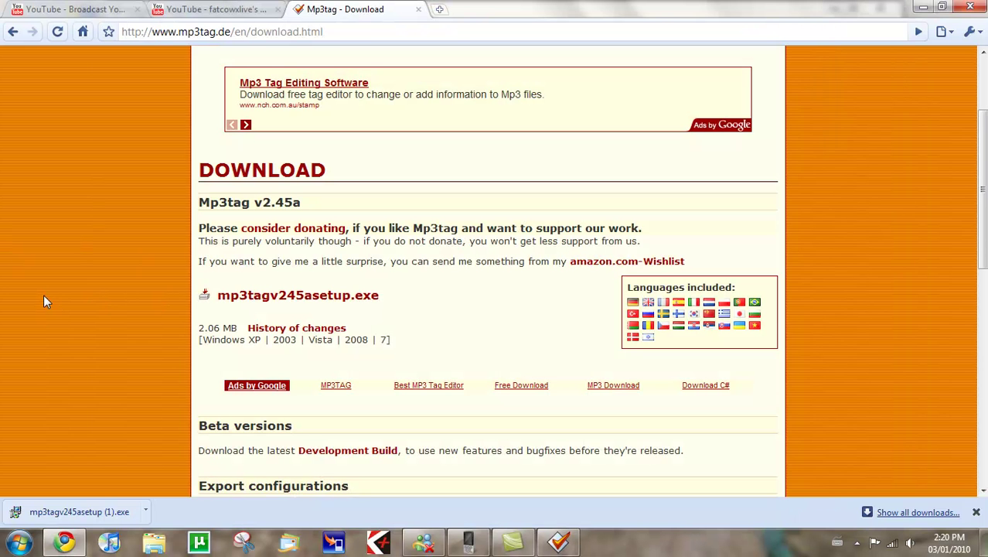
{"action": "left_click", "coordinate": [437, 10]}
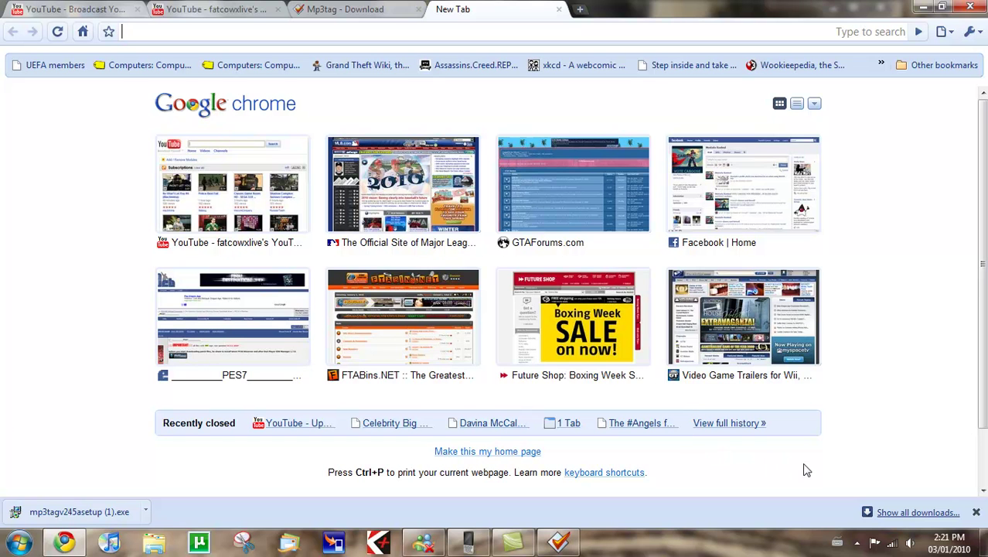
{"action": "left_click", "coordinate": [524, 549]}
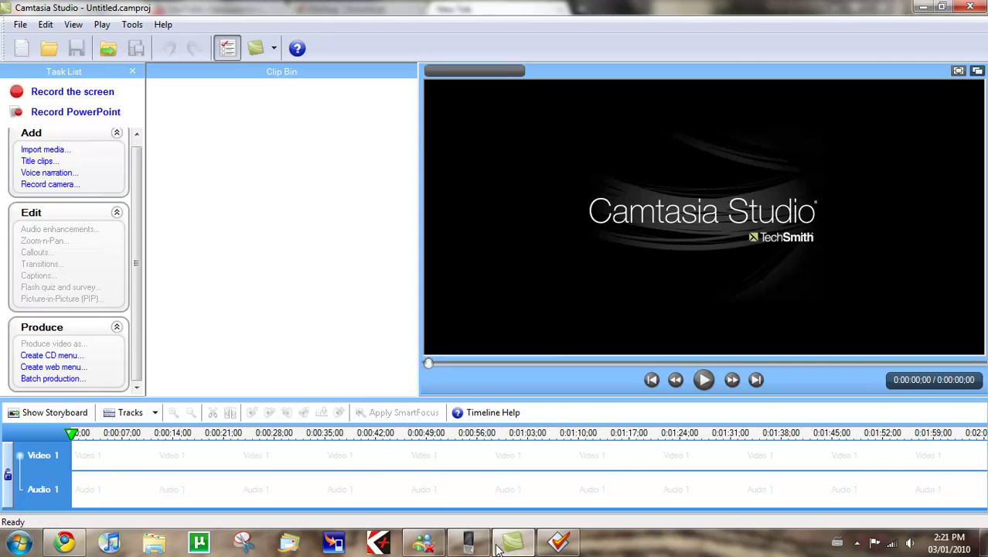
{"action": "left_click", "coordinate": [498, 549]}
{"action": "left_click", "coordinate": [572, 547]}
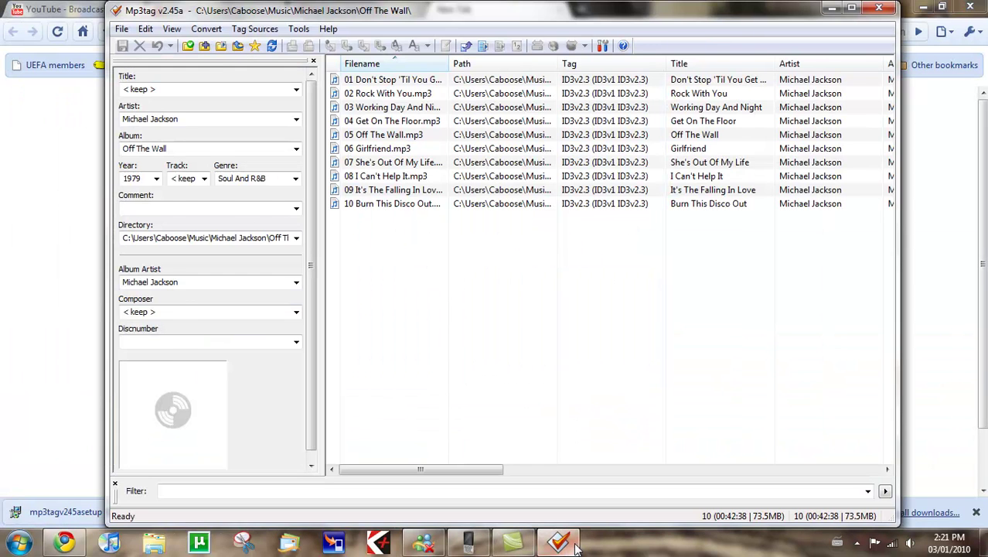
{"action": "left_click", "coordinate": [572, 545]}
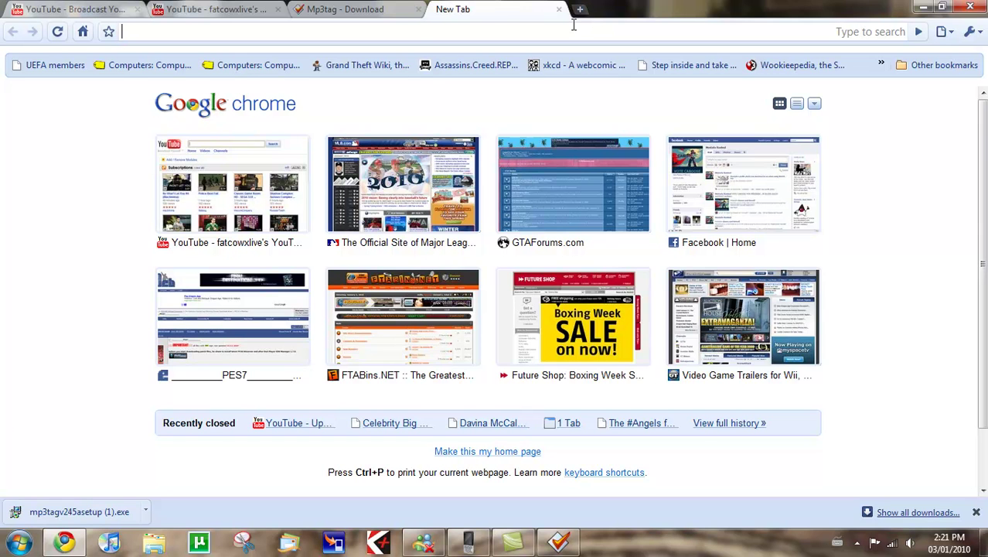
{"action": "type", "text": "www."}
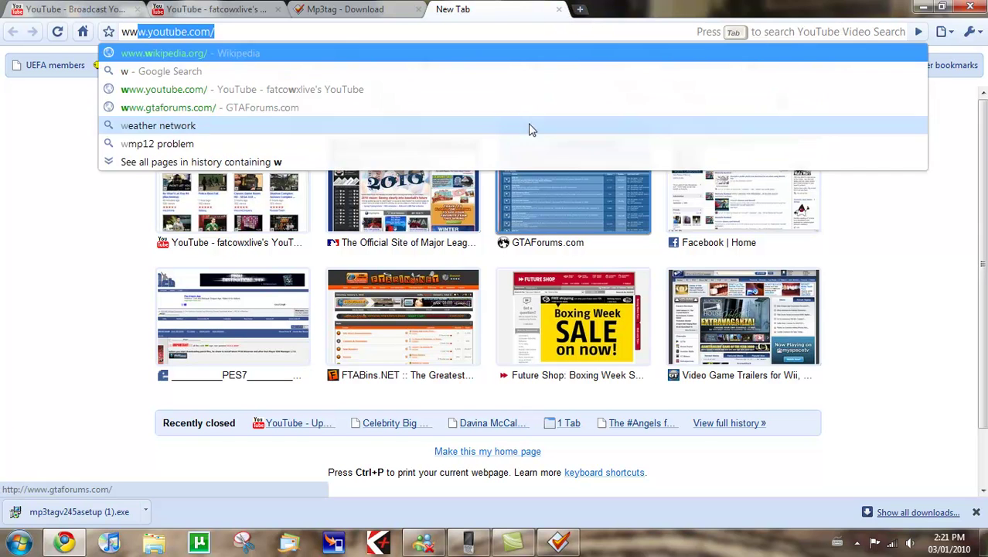
{"action": "type", "text": "w"}
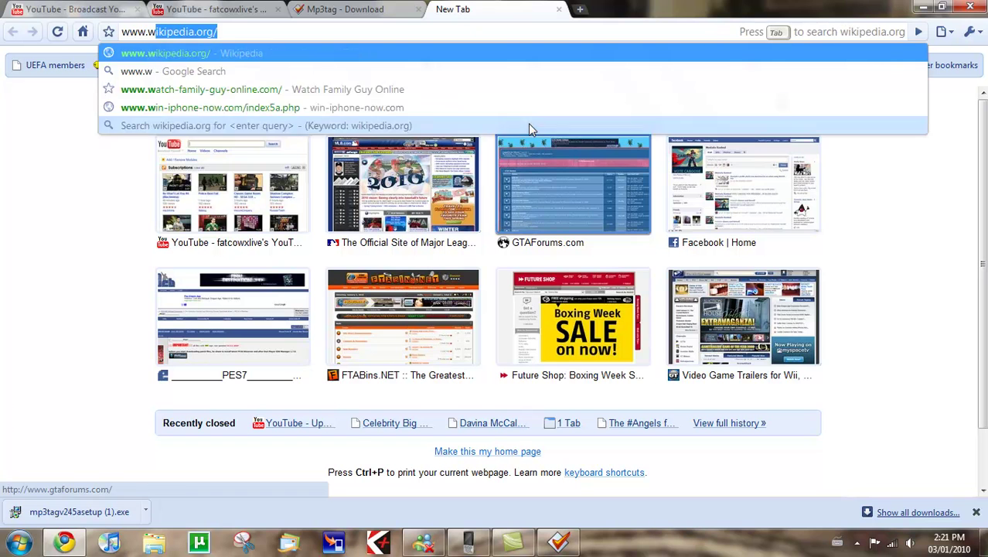
{"action": "key", "text": "Return"}
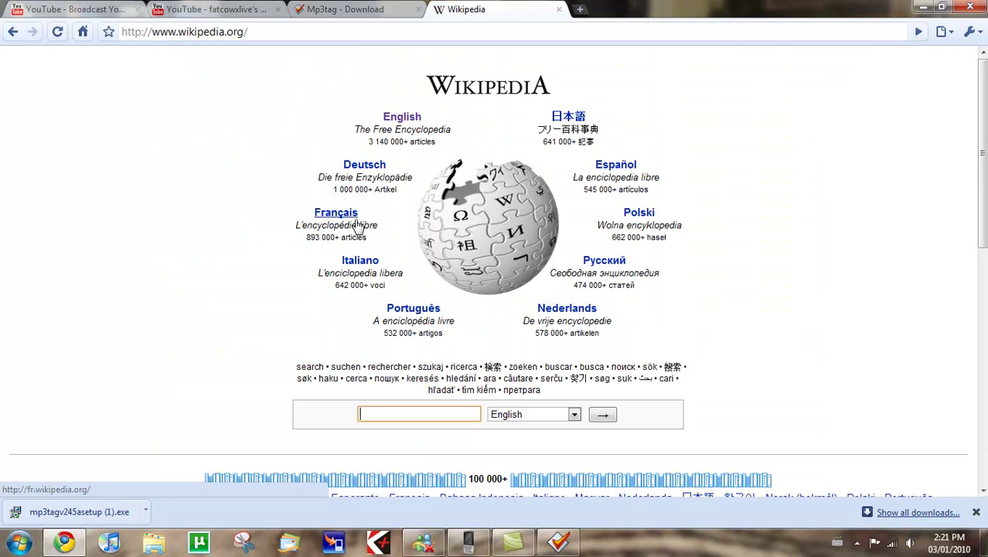
Step: Search Wikipedia in English for "off the wall"
{"action": "left_click", "coordinate": [423, 408]}
{"action": "type", "text": "off the wall"}
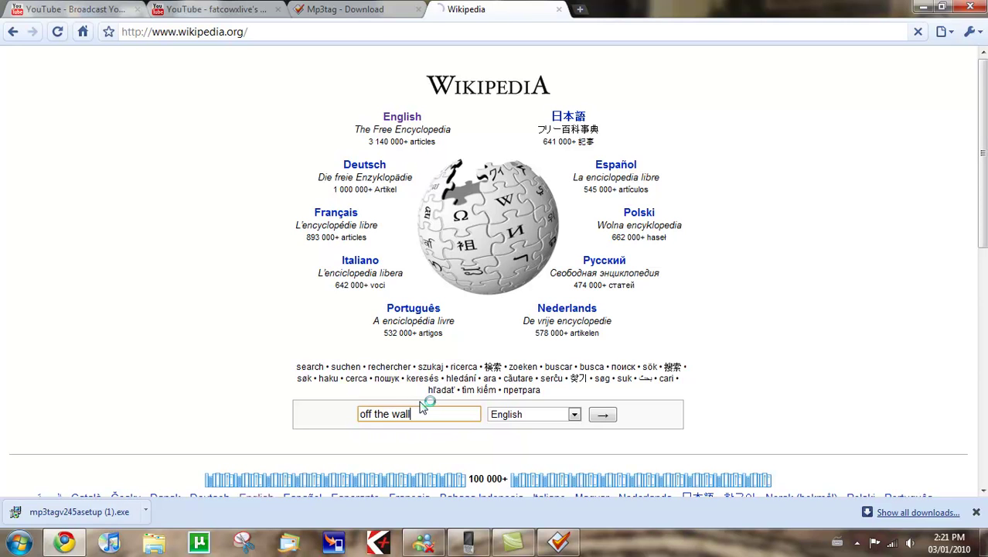
{"action": "key", "text": "Return"}
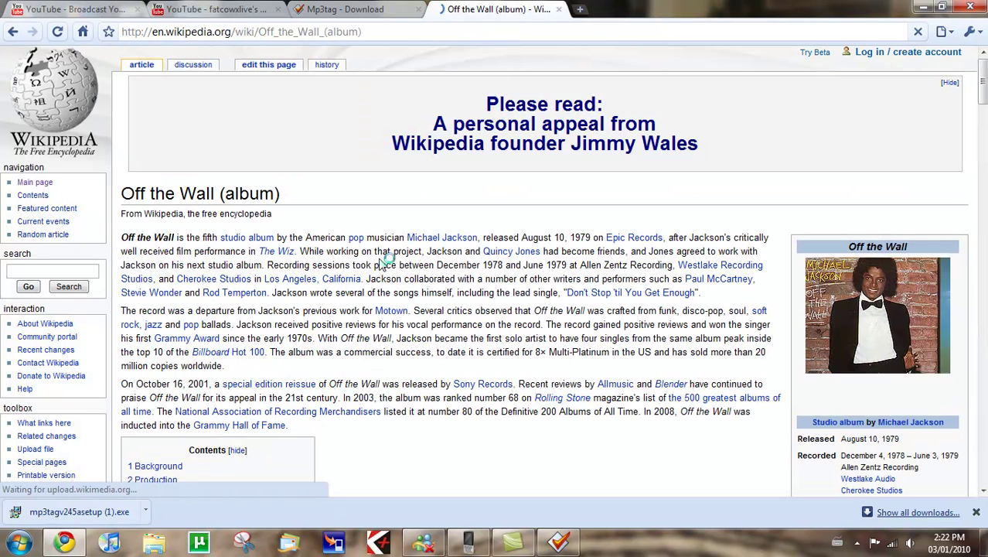
Step: Open the Special Edition cover from the Off the Wall album article as a full-size image
{"action": "scroll", "coordinate": [390, 260], "scroll_direction": "down", "scroll_amount": 5}
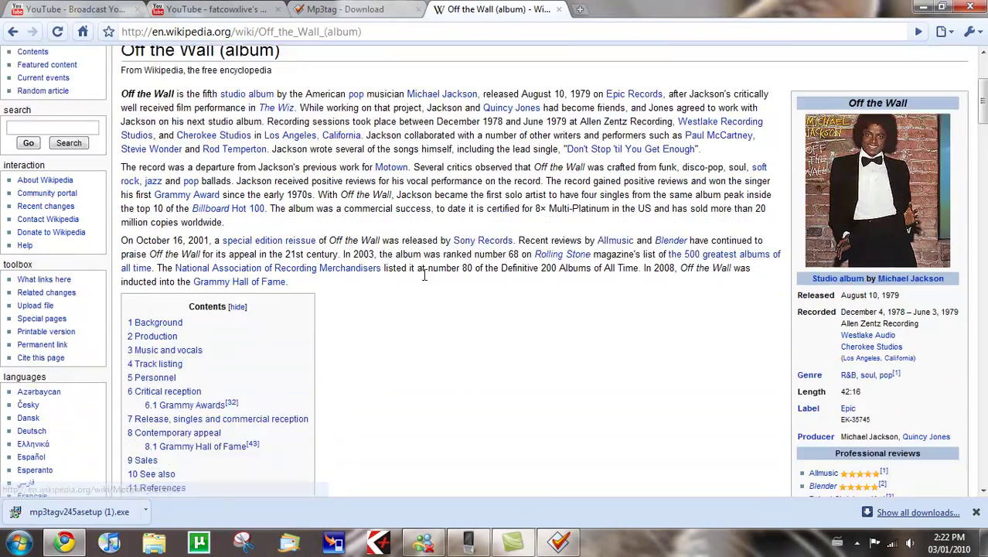
{"action": "scroll", "coordinate": [425, 285], "scroll_direction": "down", "scroll_amount": 3}
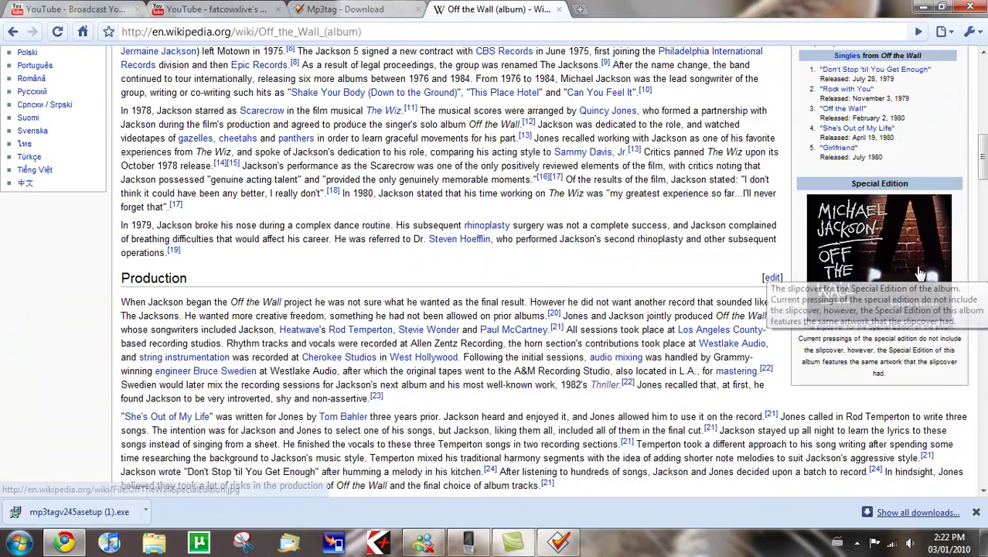
{"action": "left_click", "coordinate": [920, 274]}
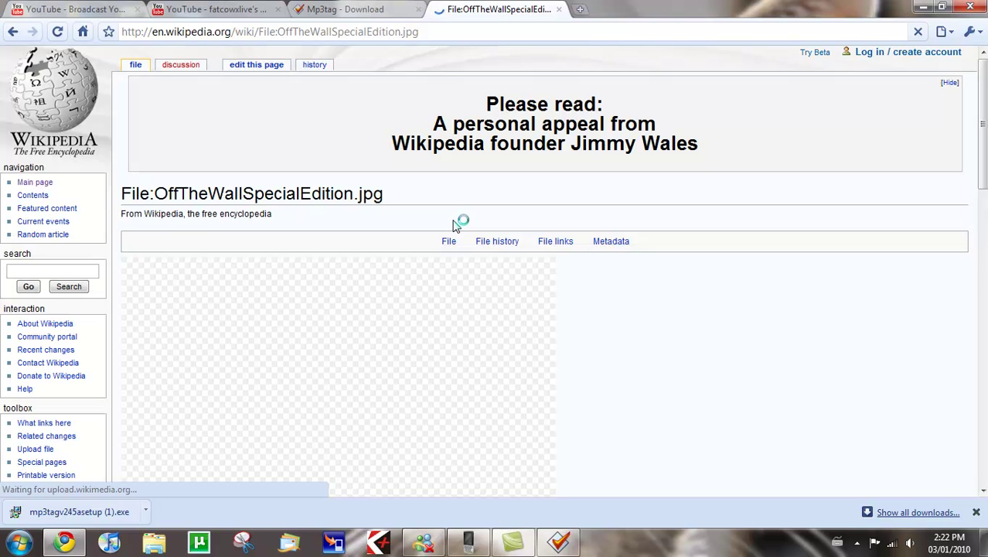
{"action": "scroll", "coordinate": [384, 271], "scroll_direction": "down", "scroll_amount": 1}
{"action": "scroll", "coordinate": [394, 236], "scroll_direction": "down", "scroll_amount": 2}
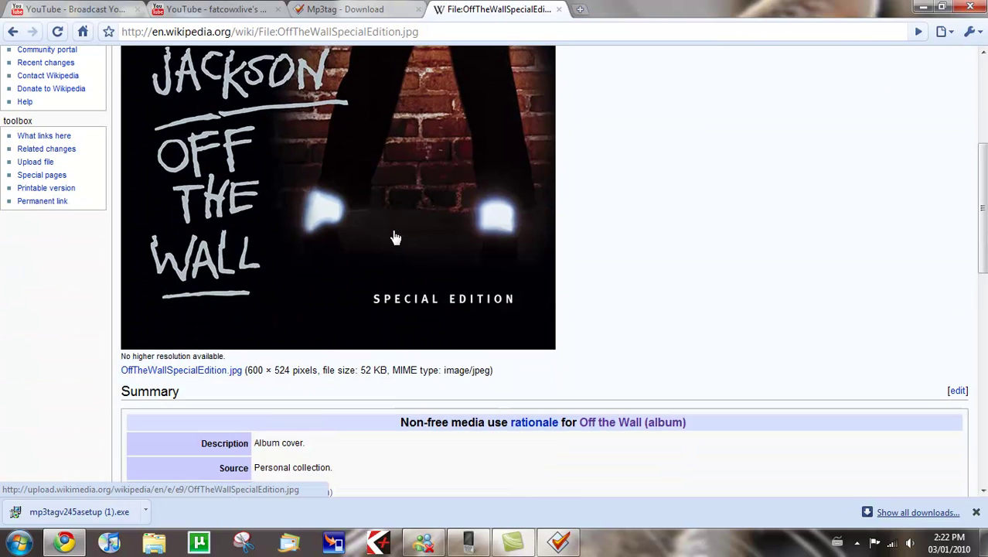
{"action": "left_click", "coordinate": [355, 260]}
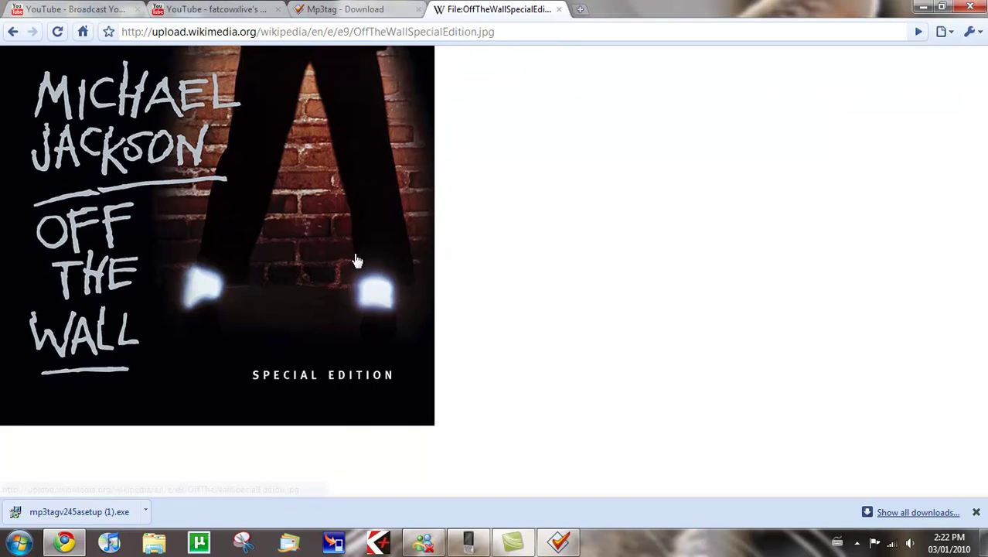
Step: Save the cover image as a JPEG named OffTheWallSpecialEdition in the Album Art folder on the desktop
{"action": "right_click", "coordinate": [309, 238]}
{"action": "left_click", "coordinate": [373, 248]}
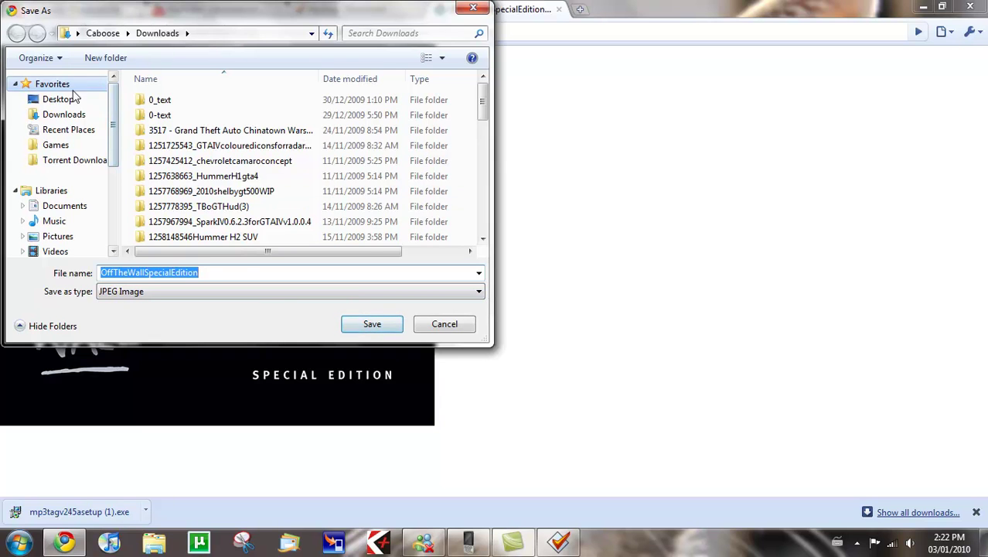
{"action": "left_click", "coordinate": [57, 99]}
{"action": "scroll", "coordinate": [231, 198], "scroll_direction": "down", "scroll_amount": 2}
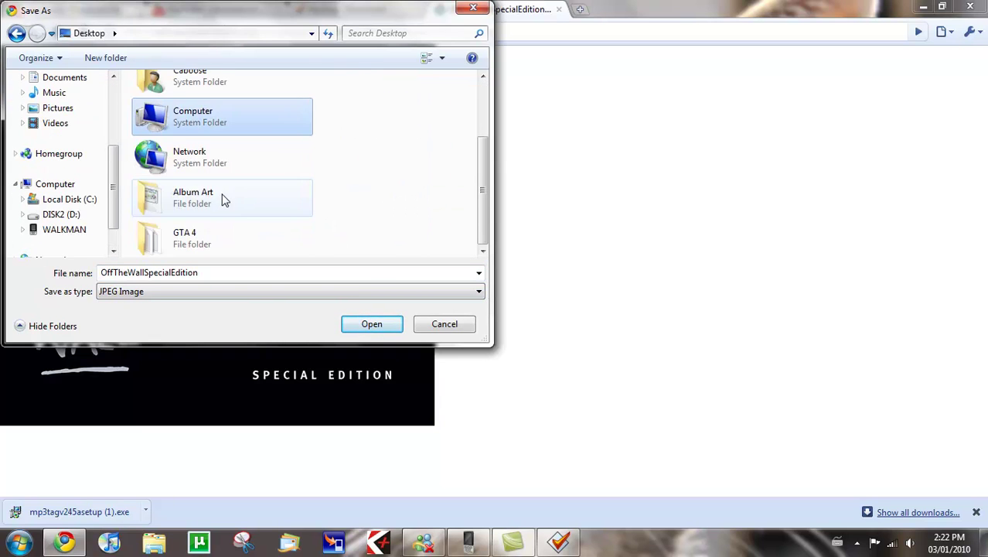
{"action": "double_click", "coordinate": [177, 209]}
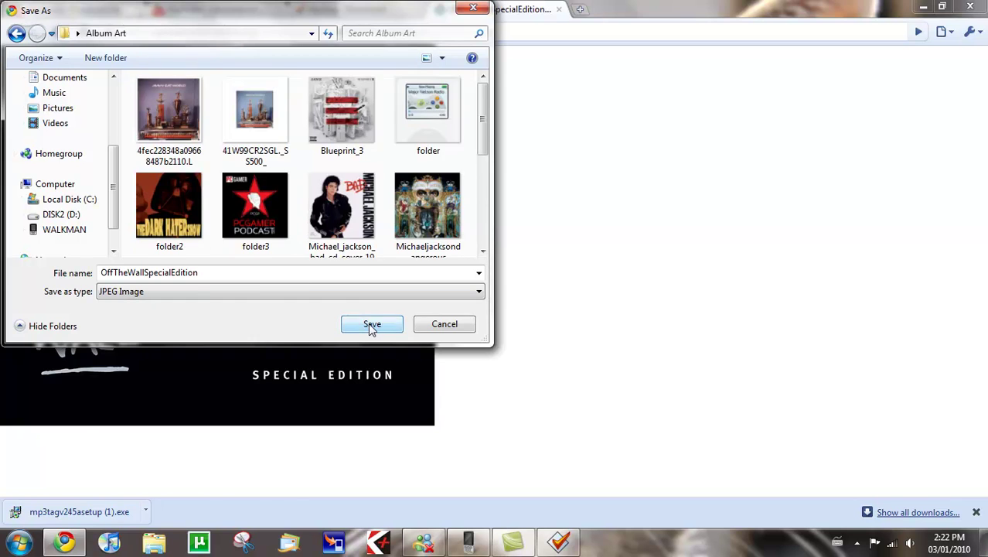
{"action": "left_click", "coordinate": [371, 323]}
Step: Open the downloaded OffTheWallSpecialEdition image and bring it into Microsoft Office Picture Manager
{"action": "left_click", "coordinate": [110, 518]}
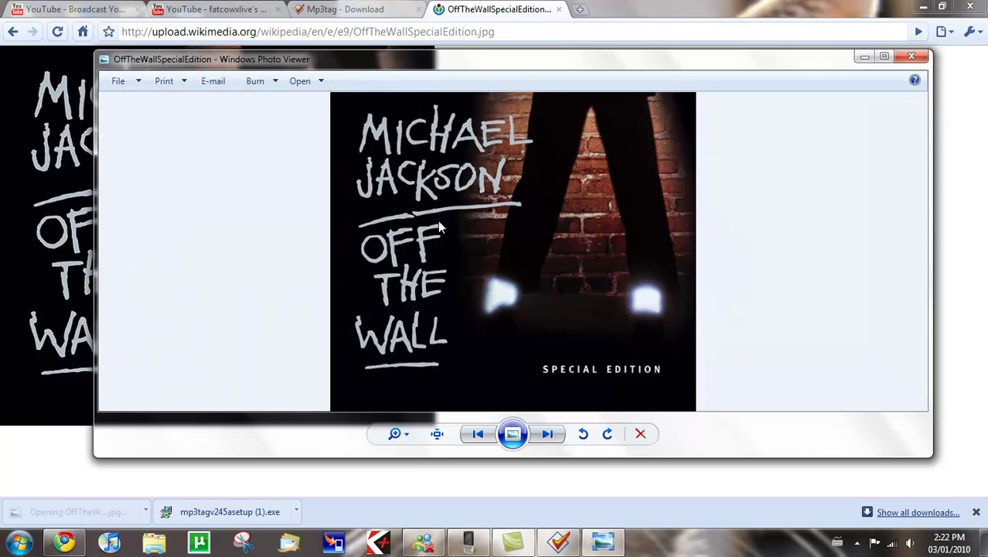
{"action": "right_click", "coordinate": [439, 222]}
{"action": "mouse_move", "coordinate": [532, 230]}
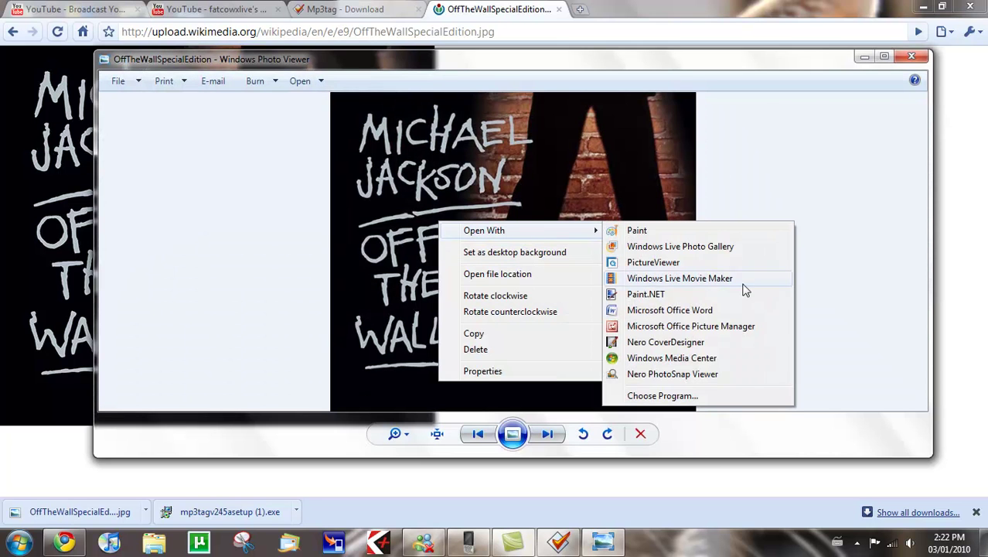
{"action": "left_click", "coordinate": [711, 327]}
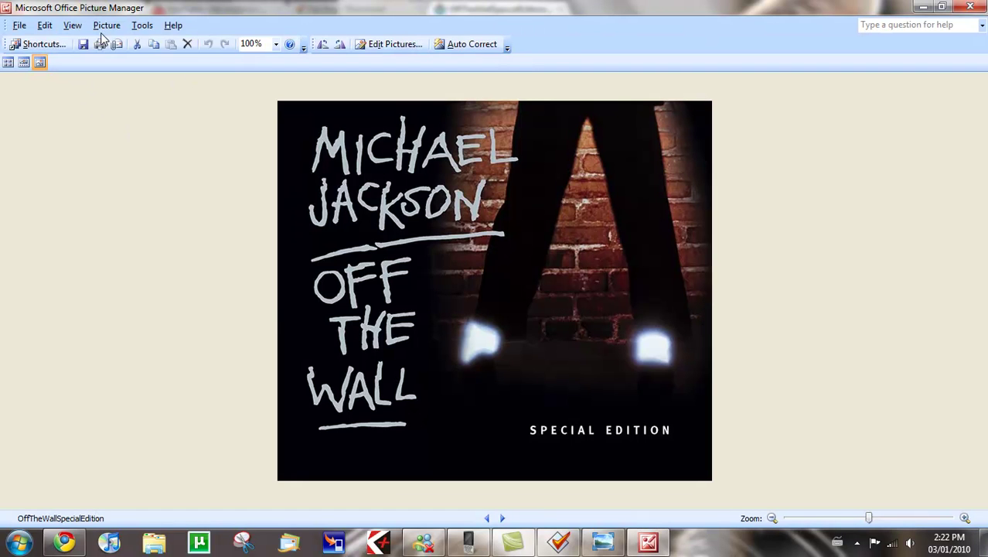
Step: Open the resize settings for the cover picture and choose a custom width and height
{"action": "left_click", "coordinate": [97, 31]}
{"action": "mouse_move", "coordinate": [75, 31]}
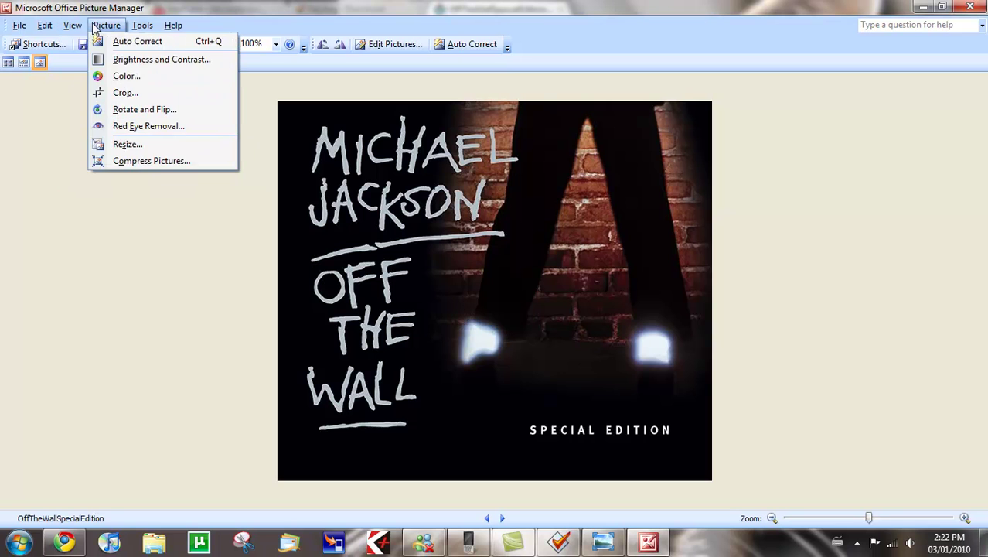
{"action": "left_click", "coordinate": [155, 145]}
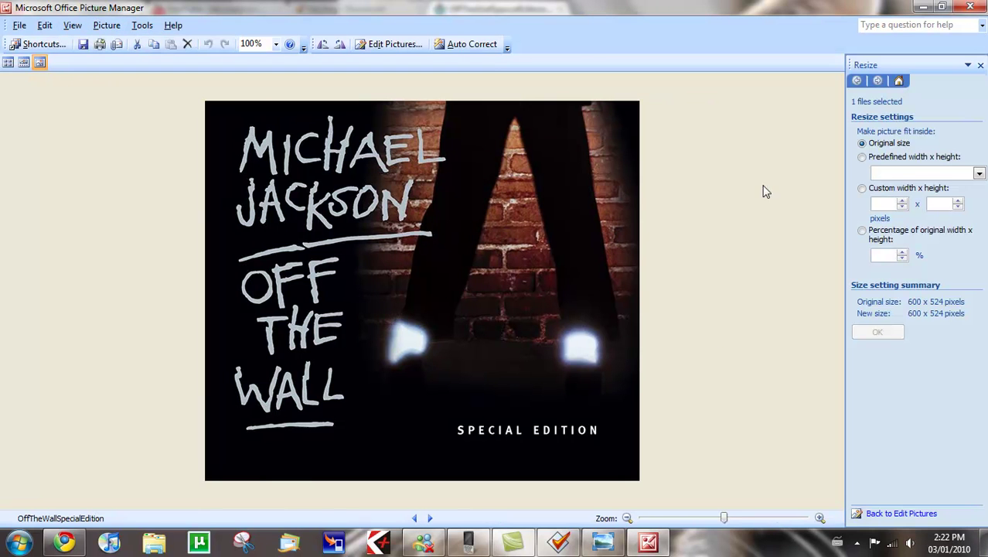
{"action": "left_click", "coordinate": [905, 195]}
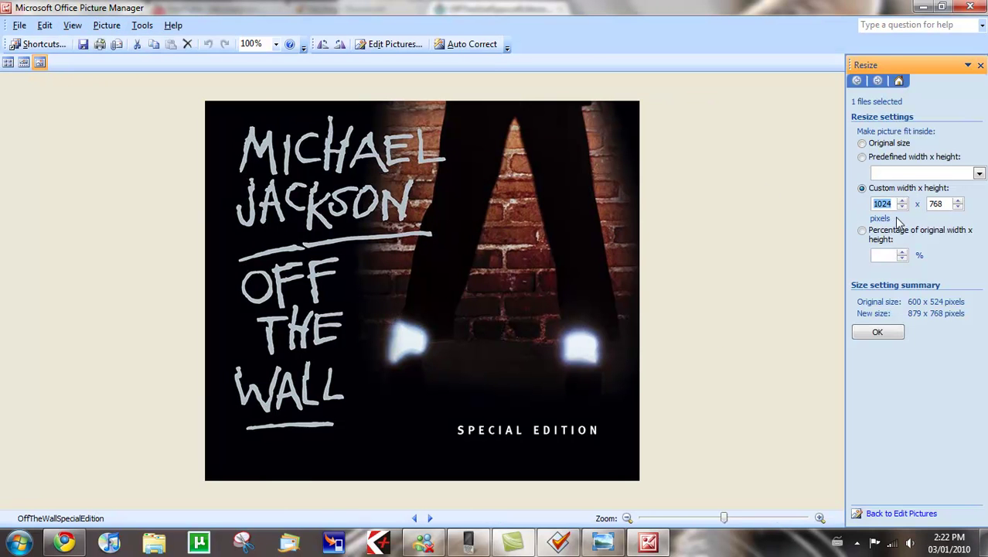
{"action": "type", "text": "24"}
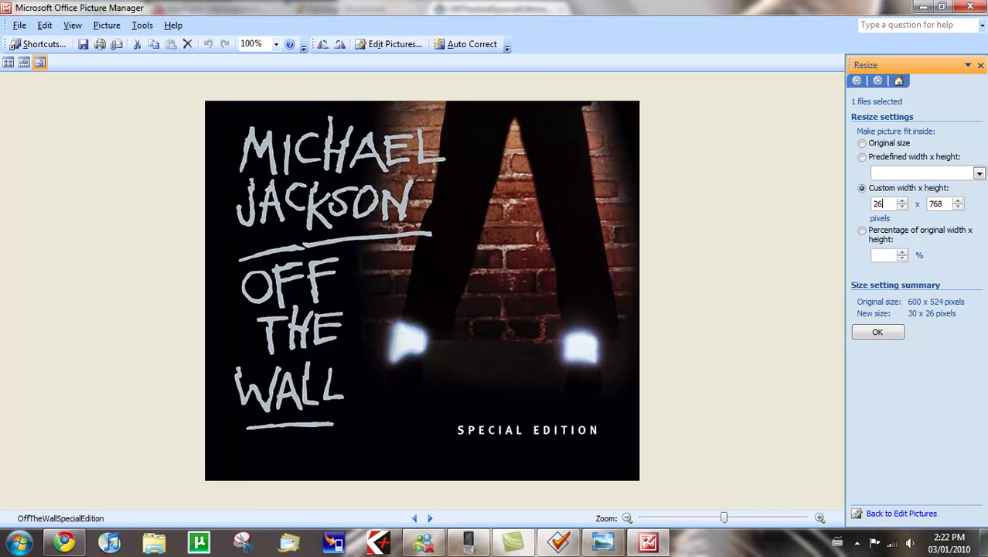
{"action": "type", "text": "0"}
{"action": "key", "text": "BackSpace"}
{"action": "type", "text": "0"}
Step: Minimize Chrome and Picture Manager, and move the photo viewer aside to uncover the Album Art folder on the desktop
{"action": "left_click", "coordinate": [76, 547]}
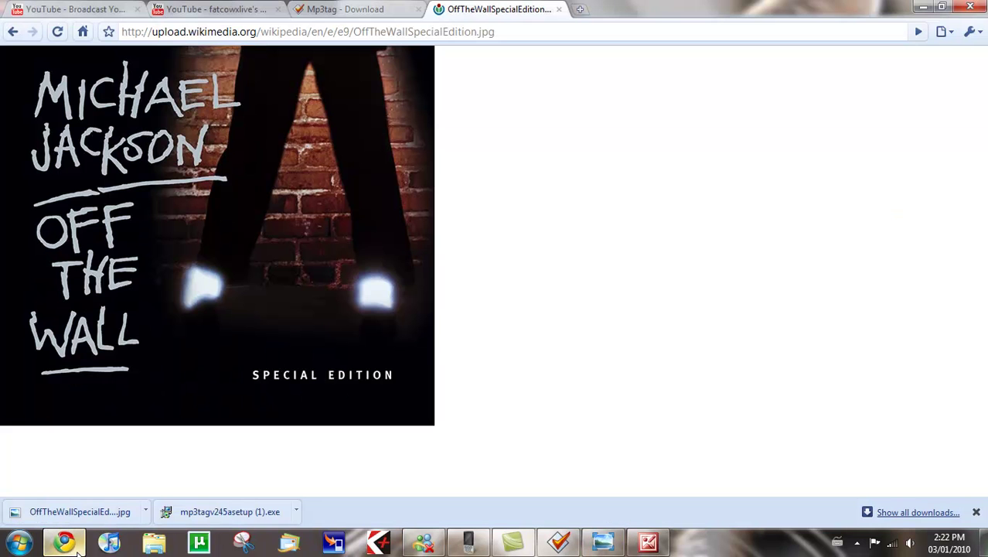
{"action": "left_click", "coordinate": [923, 7]}
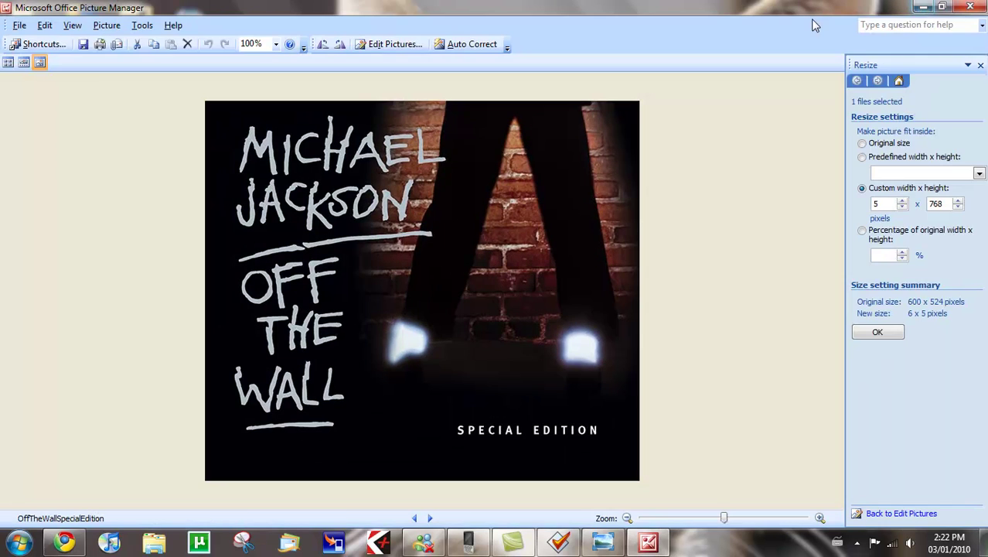
{"action": "left_click", "coordinate": [923, 6]}
{"action": "left_click_drag", "start_coordinate": [274, 51], "coordinate": [388, 48]}
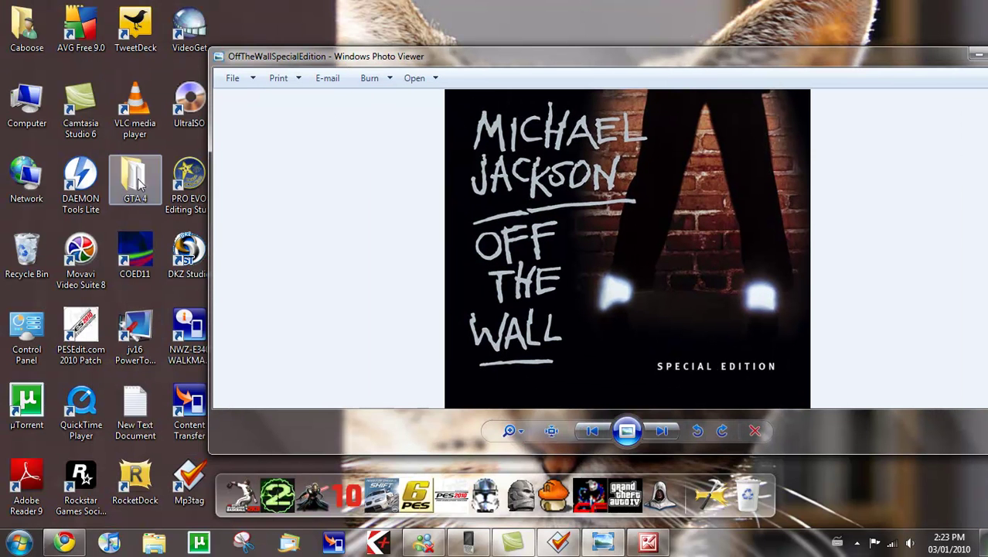
{"action": "left_click_drag", "start_coordinate": [300, 57], "coordinate": [412, 44]}
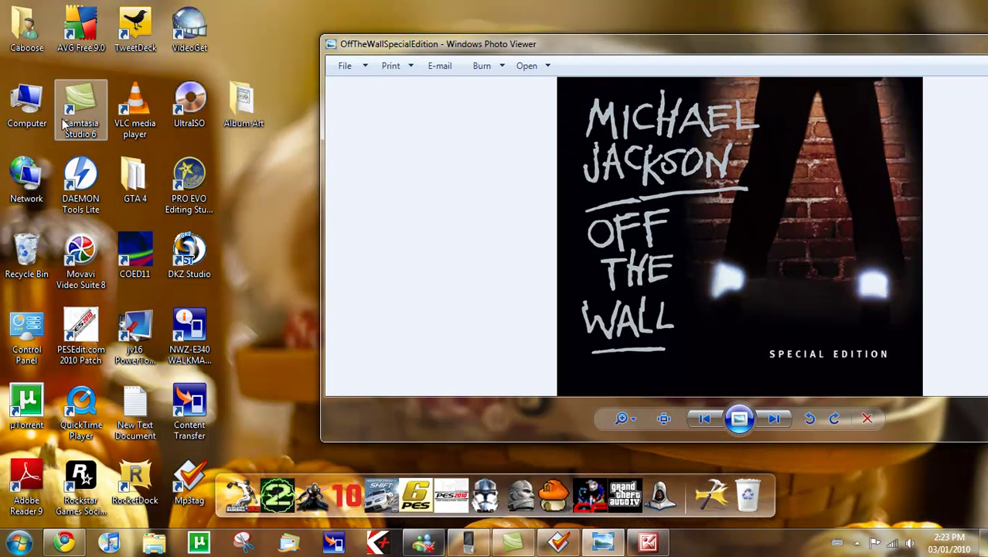
Step: Check the pixel dimensions of the Michael_jackson_bad_cd_cover_1987_cdda image in the Album Art folder, and close its properties and the folder
{"action": "double_click", "coordinate": [244, 103]}
{"action": "left_click", "coordinate": [252, 288]}
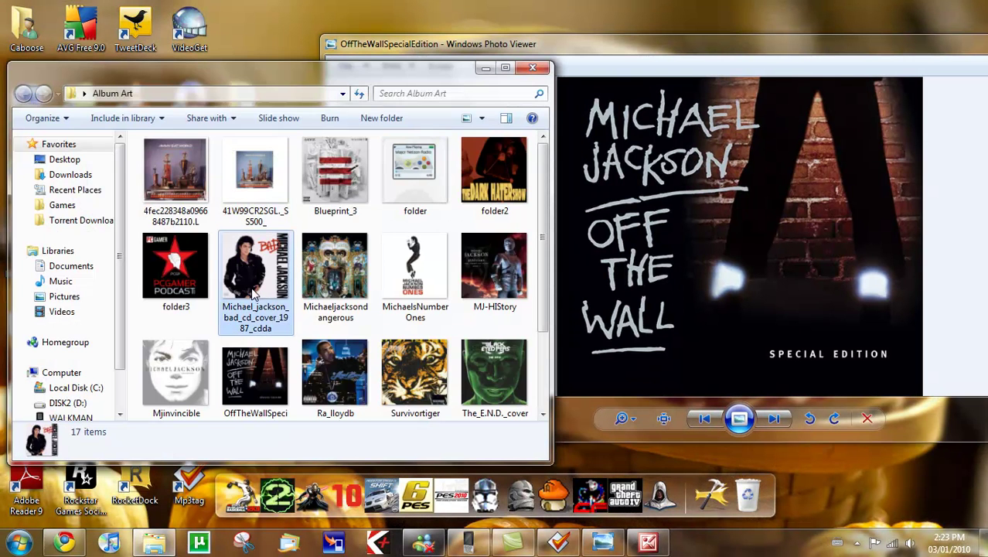
{"action": "right_click", "coordinate": [252, 288]}
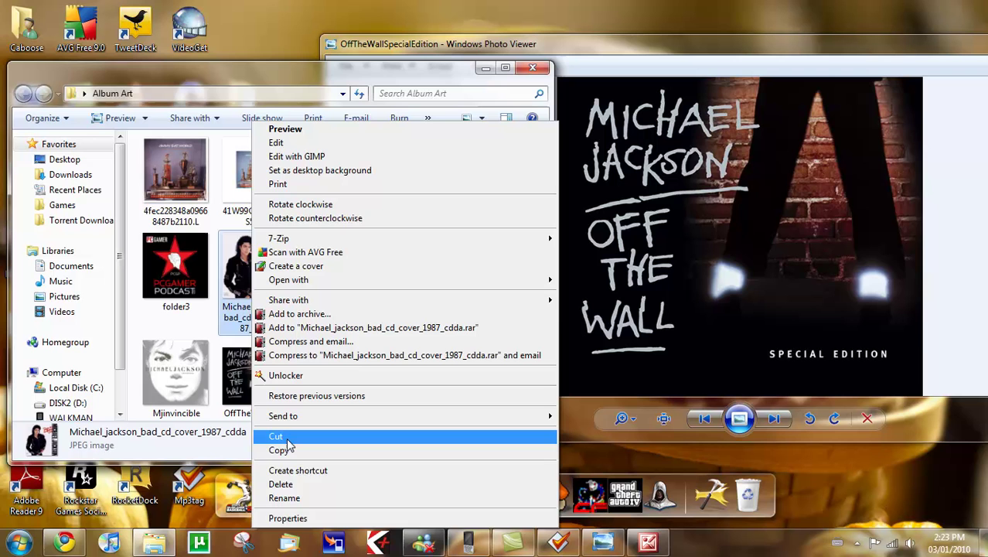
{"action": "left_click", "coordinate": [312, 520]}
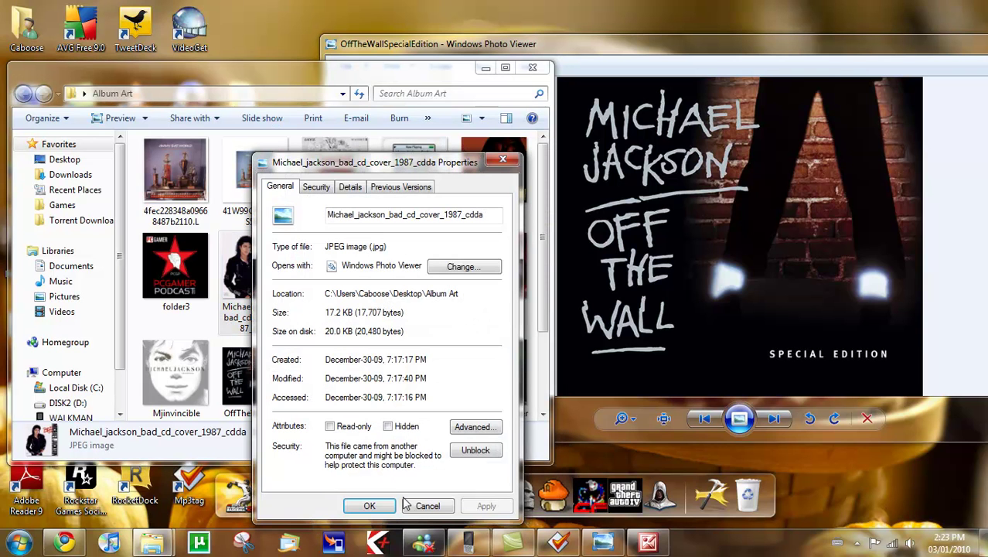
{"action": "left_click", "coordinate": [316, 188]}
{"action": "left_click", "coordinate": [350, 187]}
{"action": "scroll", "coordinate": [429, 340], "scroll_direction": "down", "scroll_amount": 2}
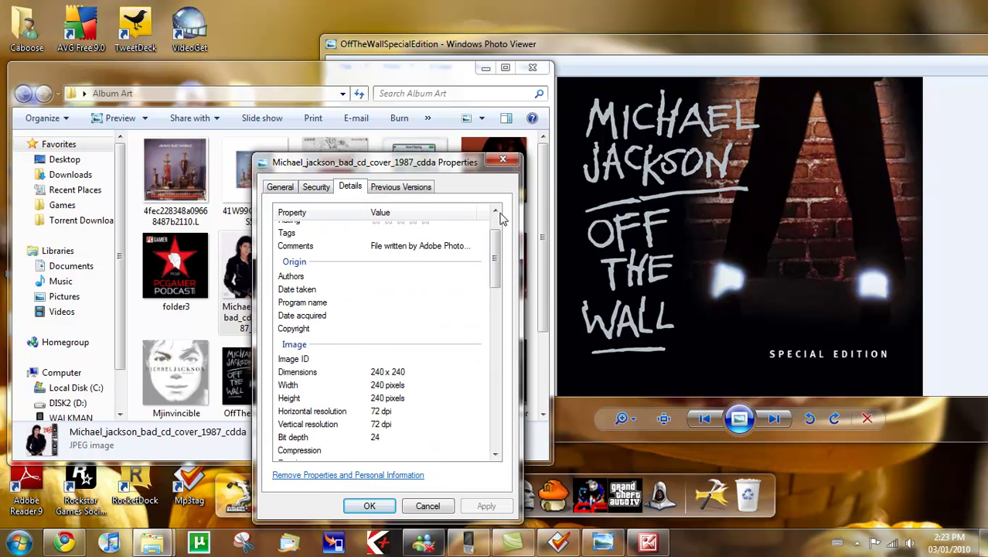
{"action": "left_click", "coordinate": [502, 159]}
{"action": "left_click", "coordinate": [532, 68]}
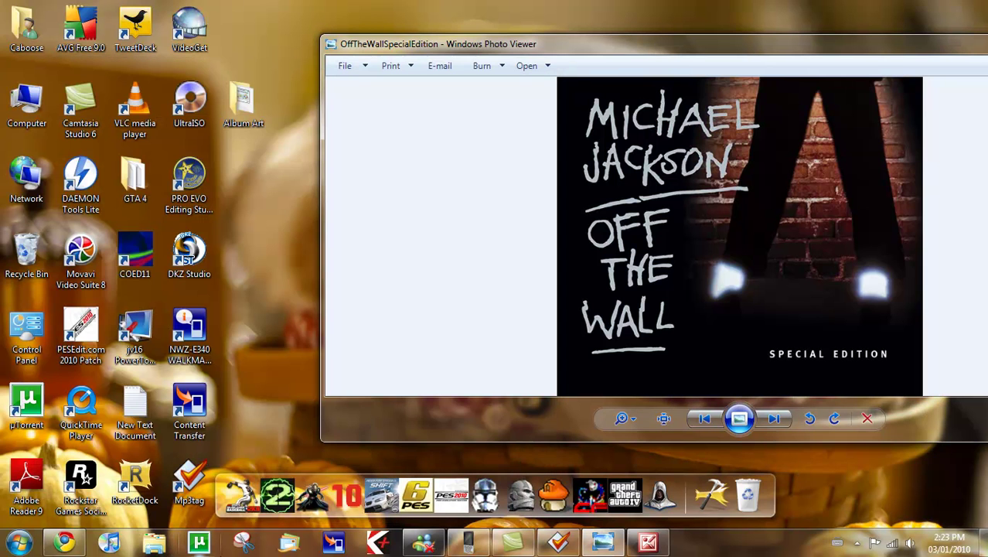
Step: Return to Picture Manager, resize the Off The Wall cover to fit inside 240 x 240 pixels, and save it
{"action": "left_click", "coordinate": [648, 541]}
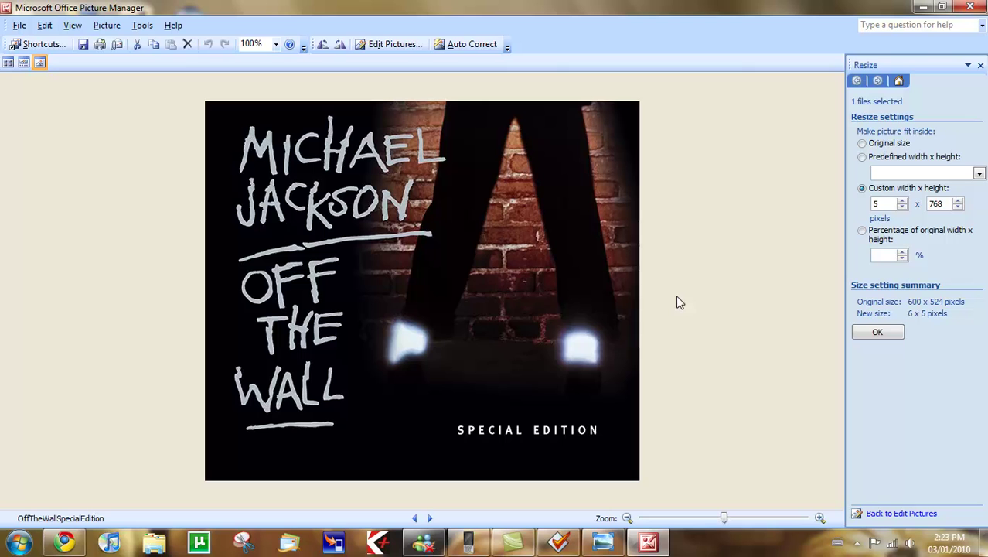
{"action": "double_click", "coordinate": [885, 202]}
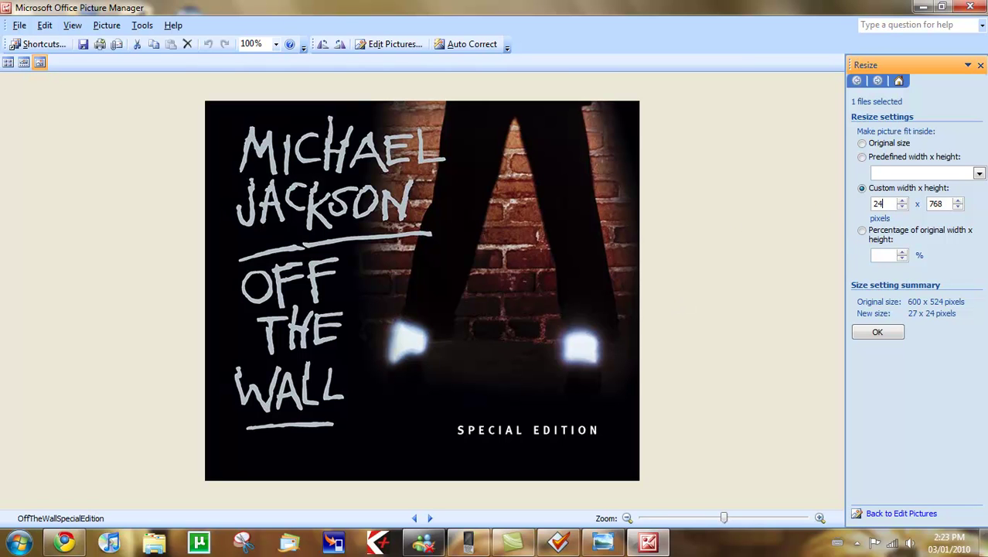
{"action": "double_click", "coordinate": [946, 201]}
{"action": "type", "text": "240"}
{"action": "left_click", "coordinate": [879, 332]}
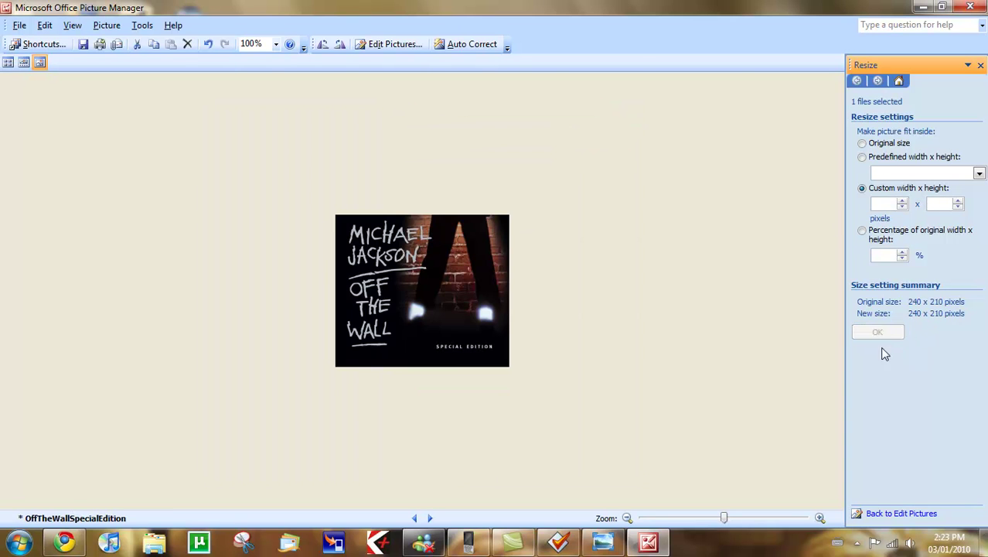
{"action": "left_click", "coordinate": [82, 44]}
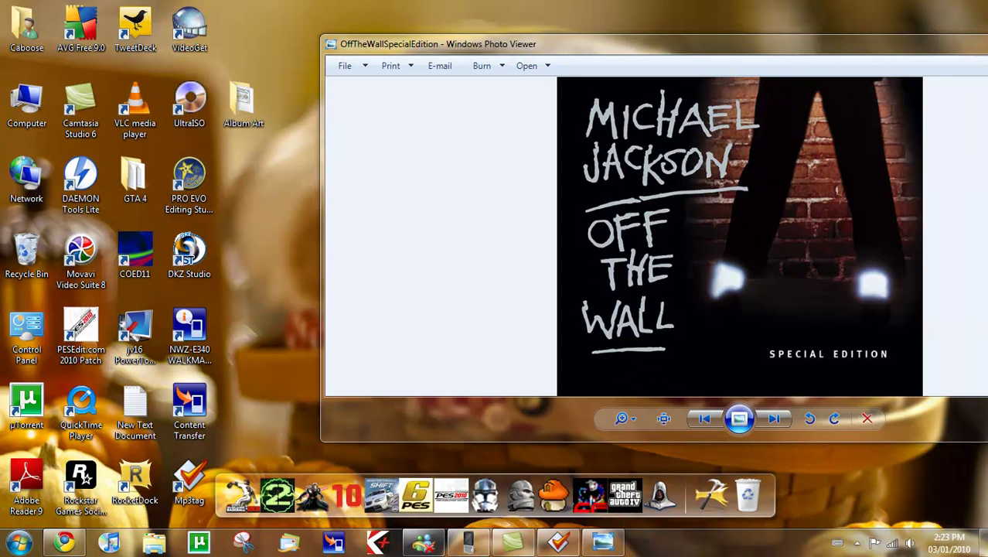
Step: Switch to Mp3tag and select all the Off The Wall tracks
{"action": "left_click", "coordinate": [560, 545]}
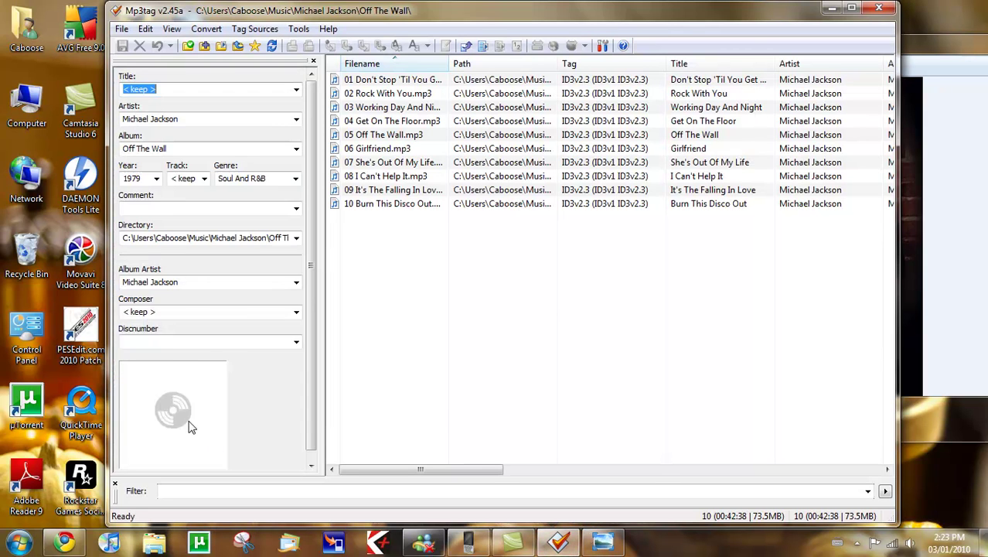
{"action": "right_click", "coordinate": [187, 421]}
{"action": "left_click", "coordinate": [587, 391]}
{"action": "left_click_drag", "start_coordinate": [522, 350], "coordinate": [632, 8]}
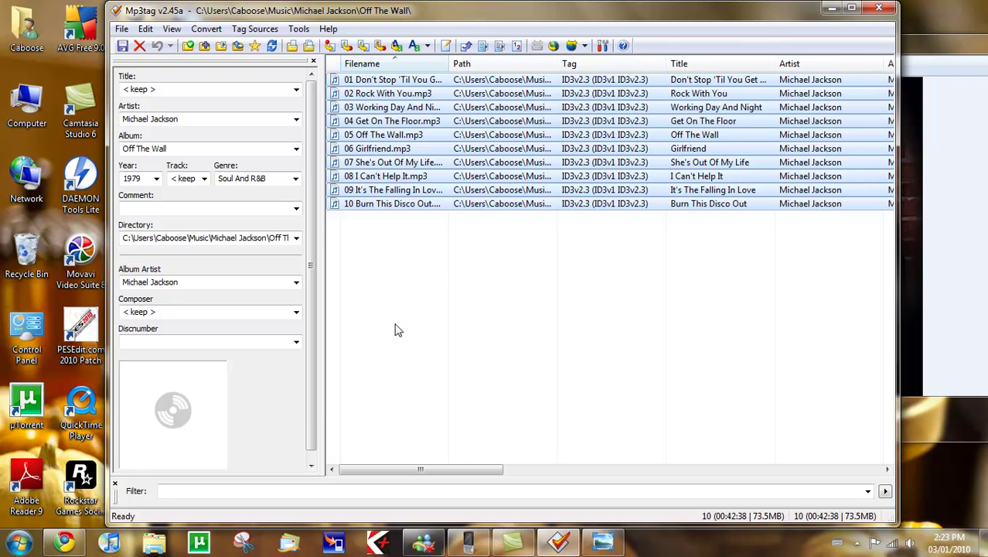
Step: Try to add the OffTheWallSpecialEdition image from the desktop's Album Art folder as the selected tracks' cover, and check it on one track
{"action": "right_click", "coordinate": [178, 425]}
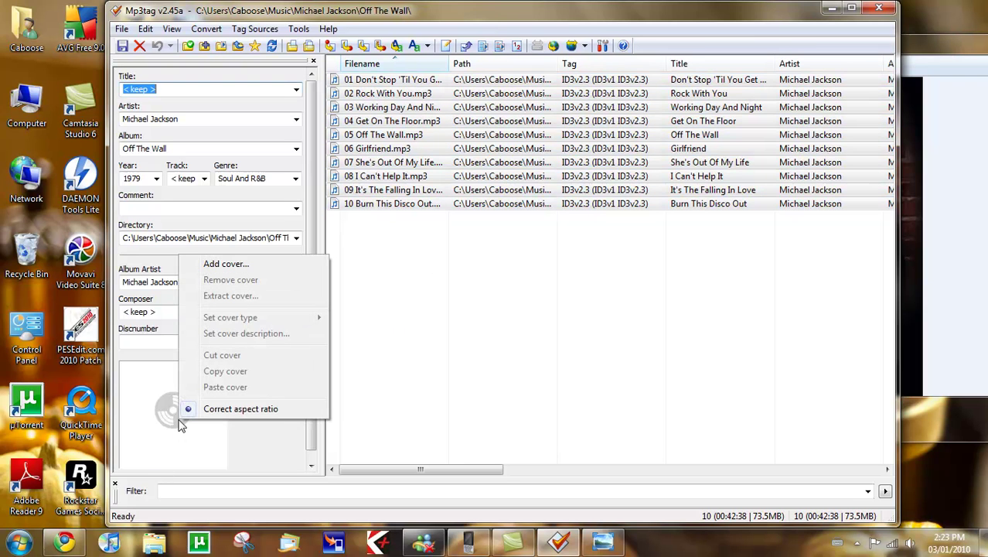
{"action": "left_click", "coordinate": [211, 263]}
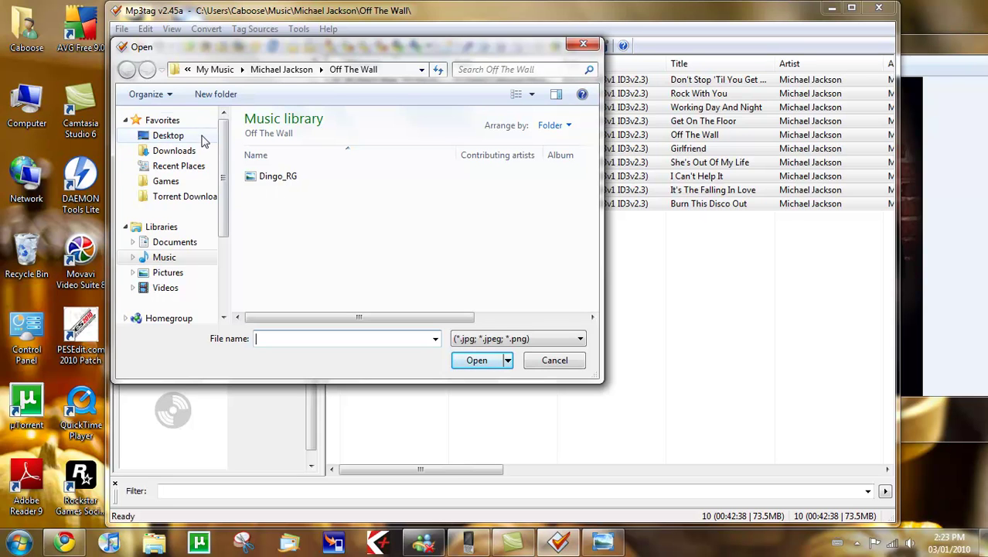
{"action": "left_click", "coordinate": [250, 178]}
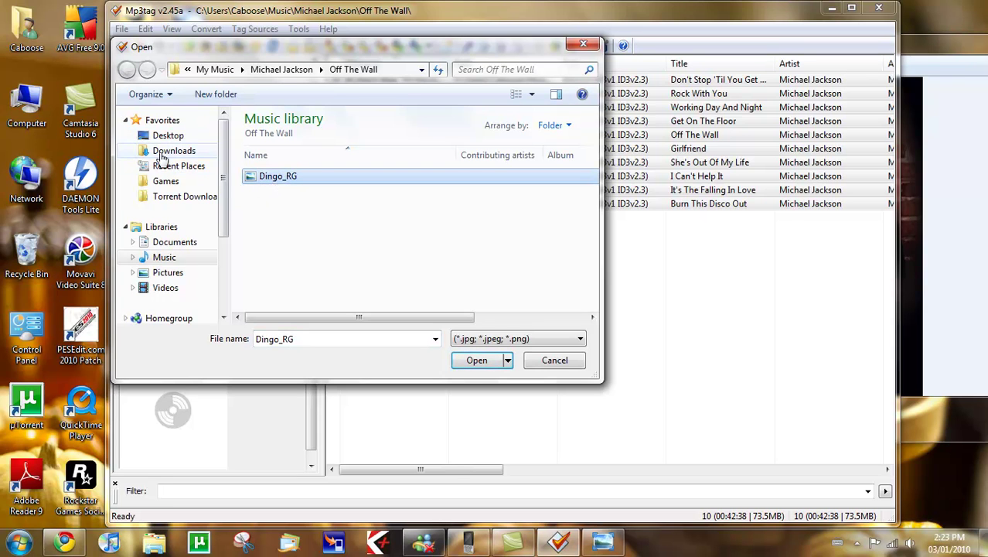
{"action": "left_click", "coordinate": [160, 135]}
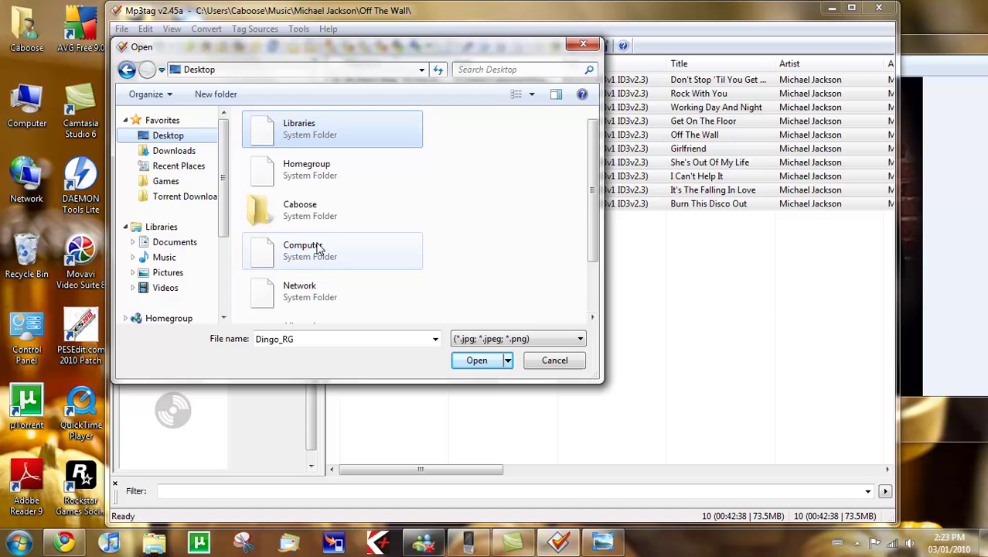
{"action": "left_click", "coordinate": [364, 246]}
{"action": "scroll", "coordinate": [378, 251], "scroll_direction": "down", "scroll_amount": 2}
{"action": "double_click", "coordinate": [346, 267]}
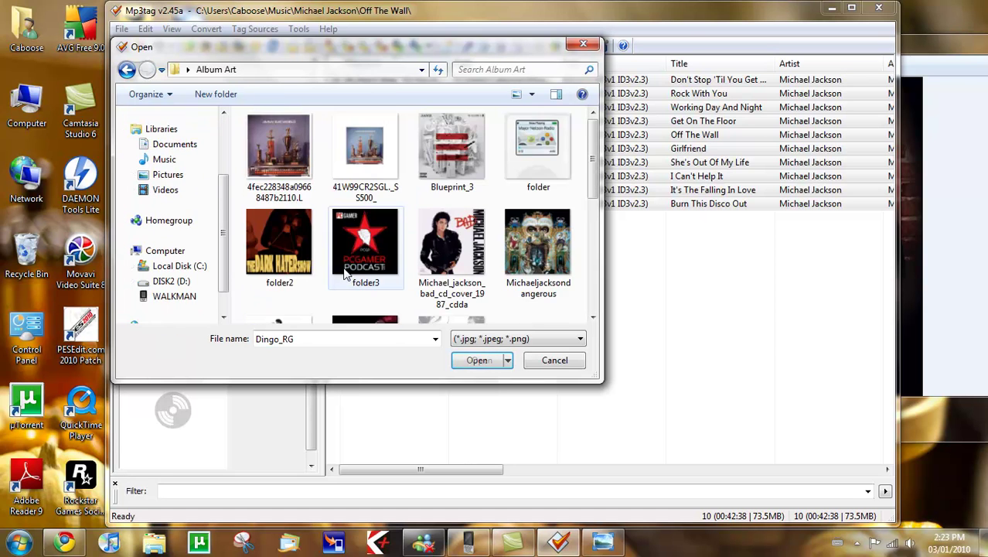
{"action": "scroll", "coordinate": [346, 272], "scroll_direction": "down", "scroll_amount": 3}
{"action": "scroll", "coordinate": [347, 313], "scroll_direction": "up", "scroll_amount": 1}
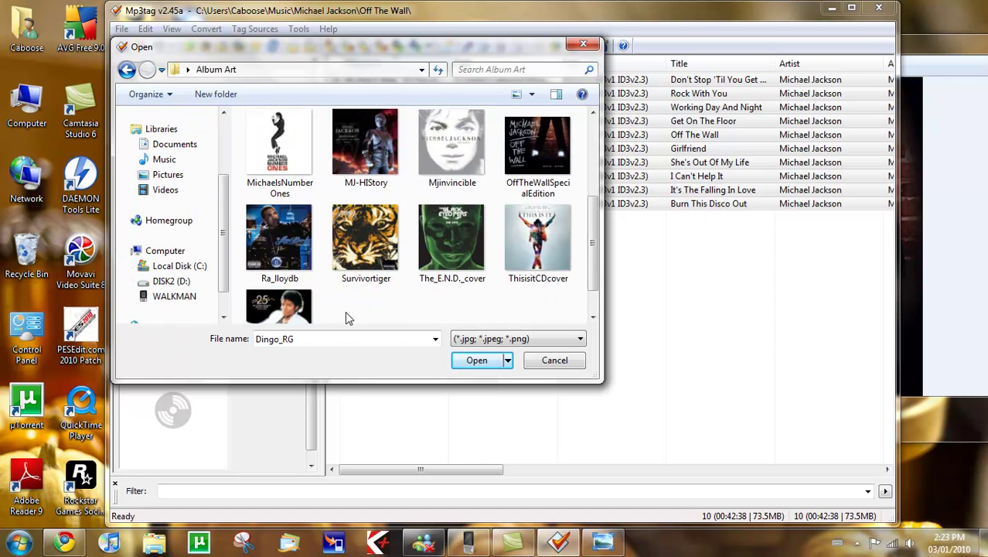
{"action": "left_click", "coordinate": [537, 151]}
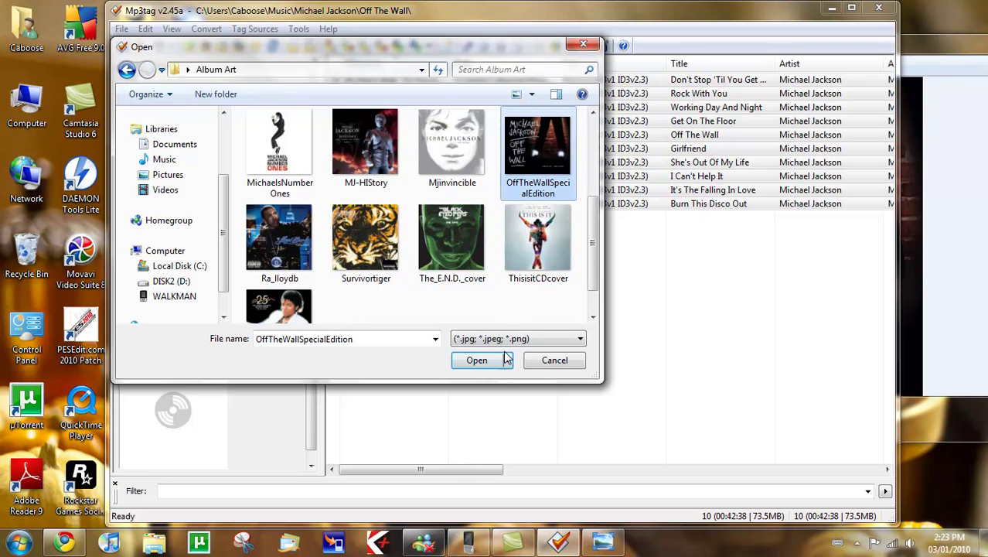
{"action": "left_click", "coordinate": [478, 360]}
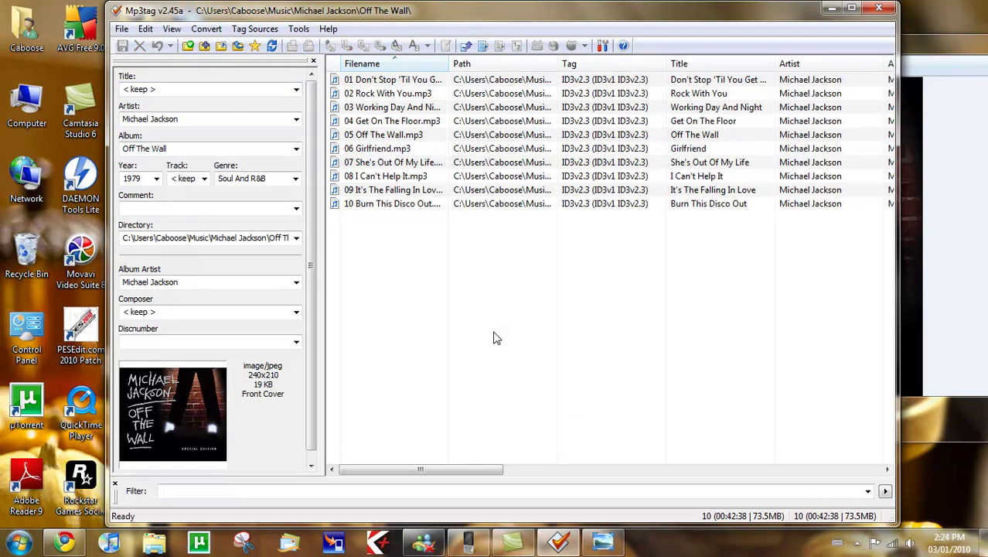
{"action": "left_click", "coordinate": [385, 151]}
Step: Set OffTheWallSpecialEdition from the desktop's Album Art folder as the cover of all the Off The Wall tracks and save their tags
{"action": "left_click_drag", "start_coordinate": [435, 343], "coordinate": [396, 68]}
{"action": "right_click", "coordinate": [219, 416]}
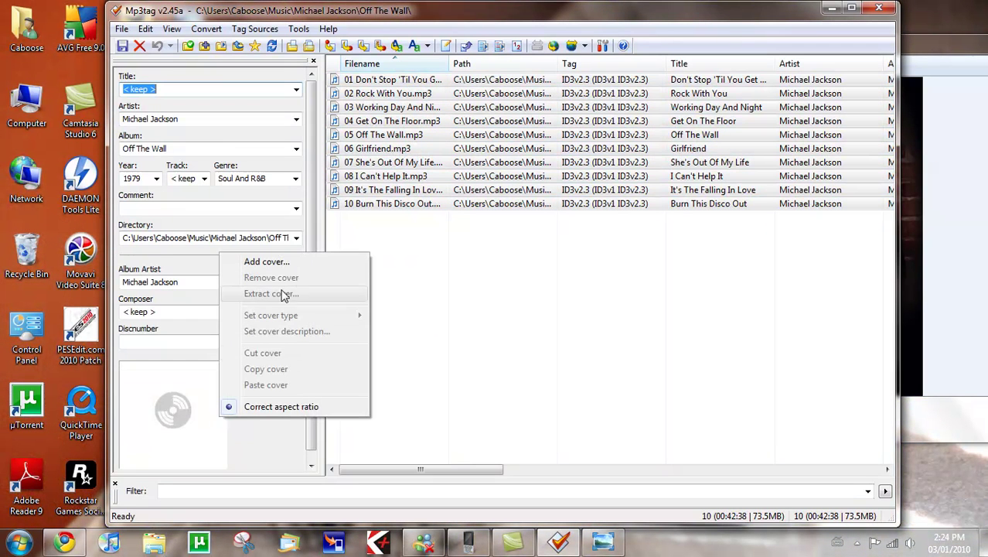
{"action": "left_click", "coordinate": [320, 263]}
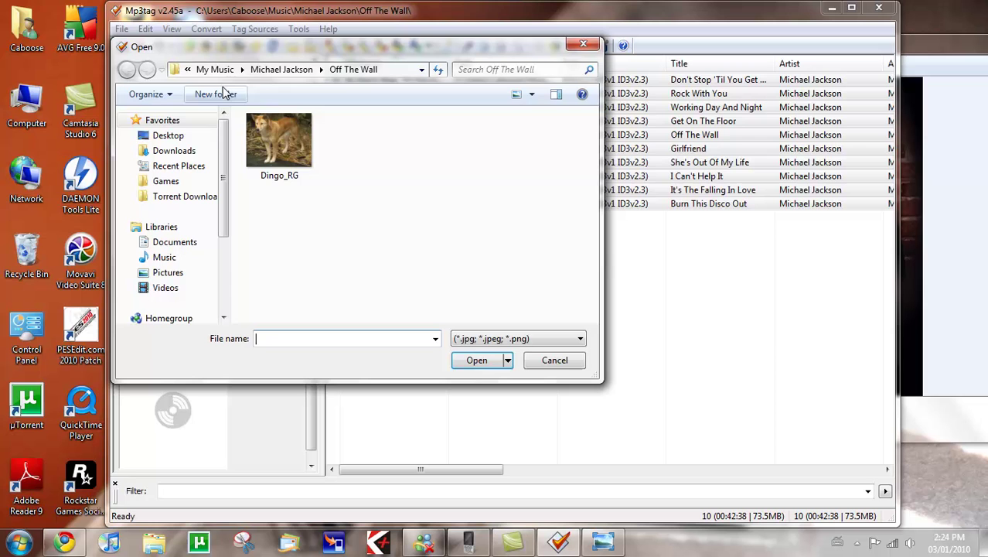
{"action": "left_click", "coordinate": [167, 136]}
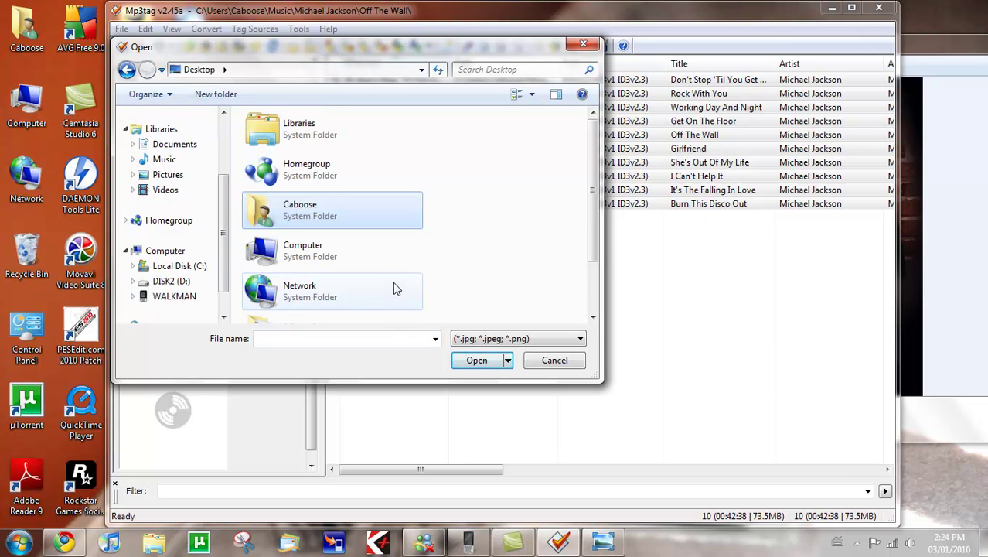
{"action": "left_click", "coordinate": [393, 287]}
{"action": "scroll", "coordinate": [390, 263], "scroll_direction": "down", "scroll_amount": 2}
{"action": "double_click", "coordinate": [390, 258]}
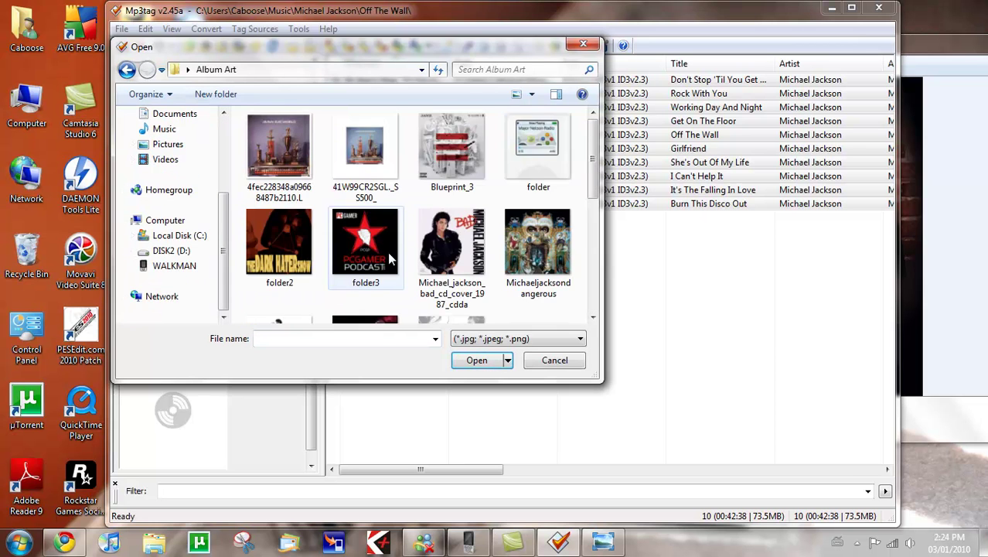
{"action": "scroll", "coordinate": [387, 255], "scroll_direction": "down", "scroll_amount": 3}
{"action": "scroll", "coordinate": [349, 309], "scroll_direction": "up", "scroll_amount": 1}
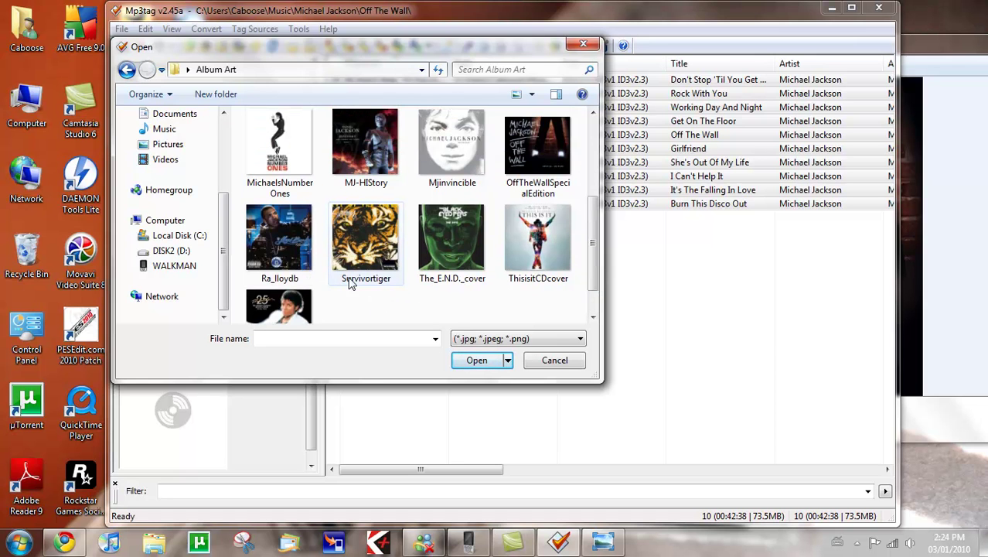
{"action": "left_click", "coordinate": [536, 154]}
{"action": "left_click", "coordinate": [477, 361]}
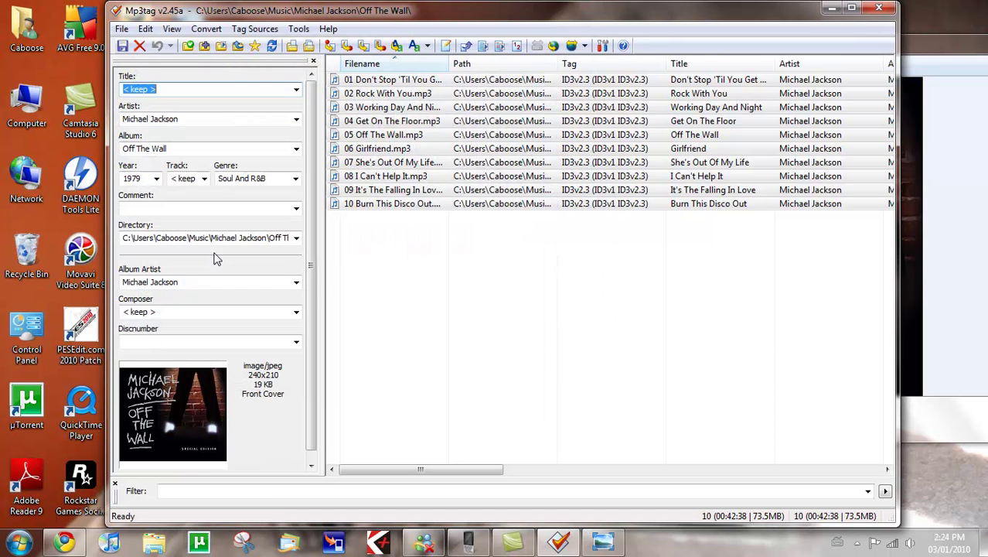
{"action": "left_click", "coordinate": [122, 45]}
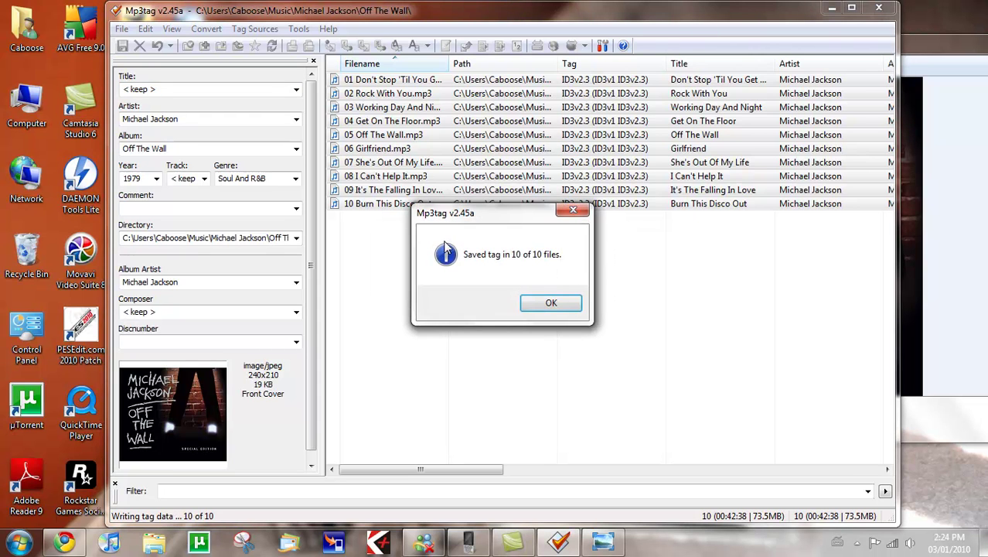
{"action": "left_click", "coordinate": [551, 304]}
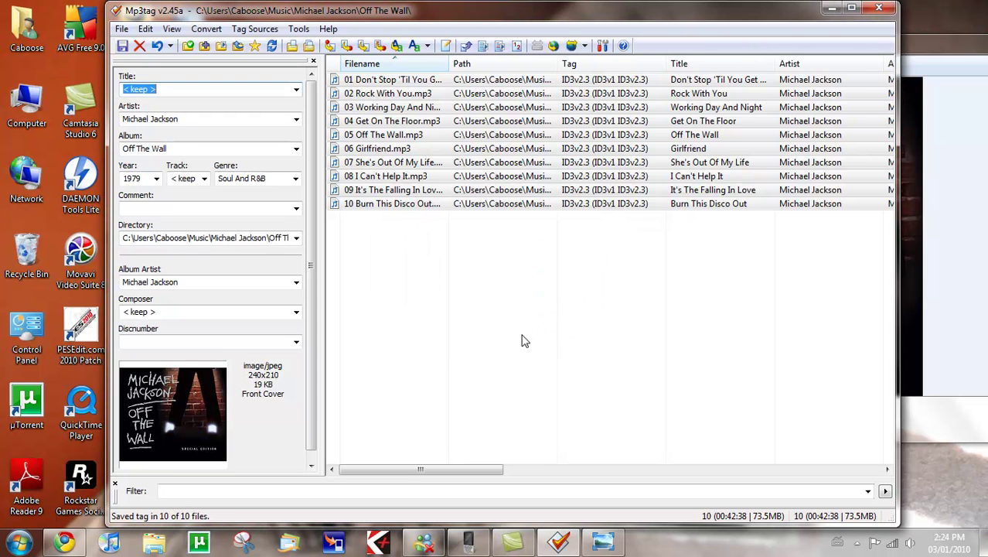
Step: Check the embedded cover art on several individual tracks, including the first and the last one
{"action": "left_click", "coordinate": [439, 320]}
{"action": "left_click", "coordinate": [421, 148]}
{"action": "left_click", "coordinate": [425, 108]}
{"action": "left_click", "coordinate": [446, 81]}
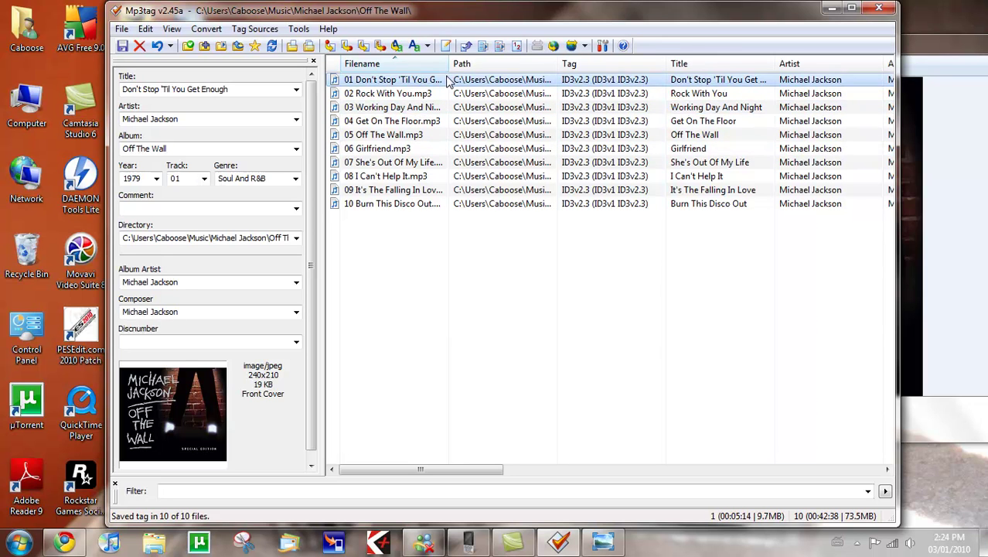
{"action": "left_click", "coordinate": [470, 161]}
{"action": "left_click", "coordinate": [512, 220]}
{"action": "left_click", "coordinate": [460, 204]}
{"action": "left_click", "coordinate": [502, 283]}
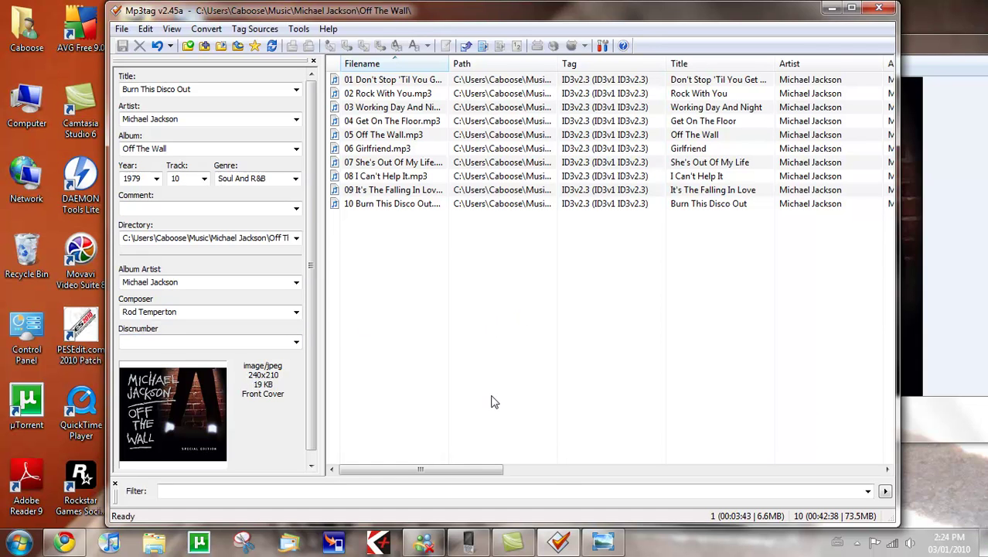
Step: Select all the tracks and view the options available for their cover art
{"action": "left_click_drag", "start_coordinate": [433, 383], "coordinate": [391, 73]}
{"action": "right_click", "coordinate": [175, 392]}
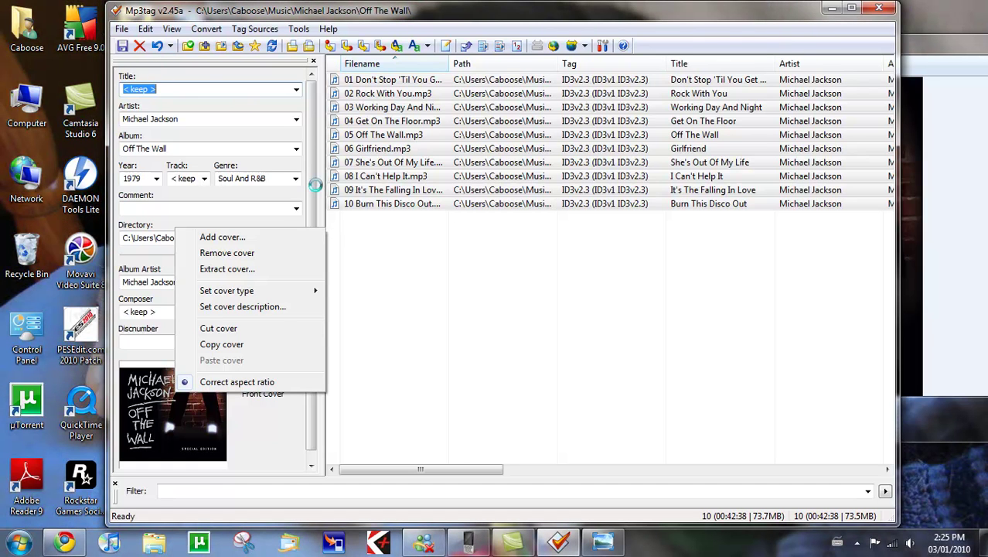
{"action": "left_click", "coordinate": [503, 330]}
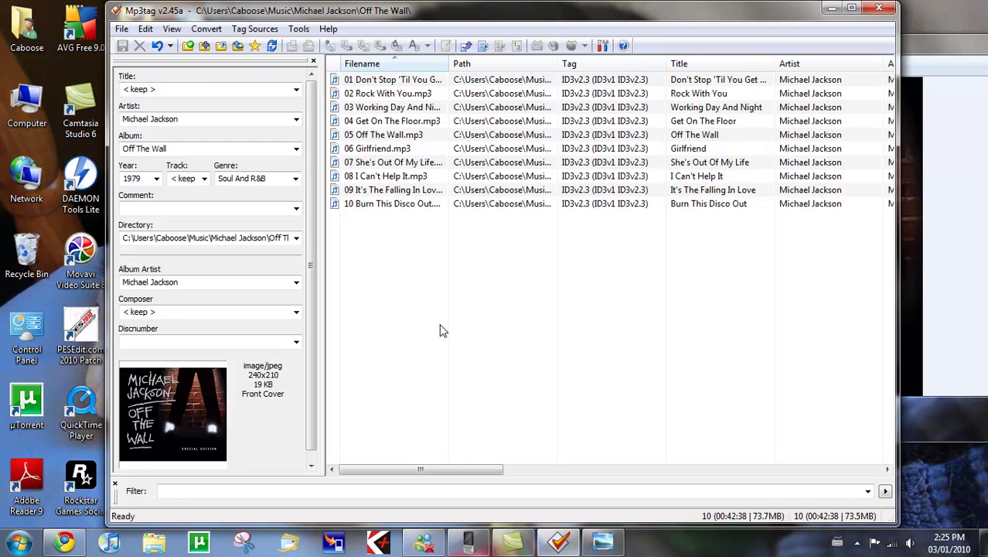
{"action": "left_click", "coordinate": [856, 543]}
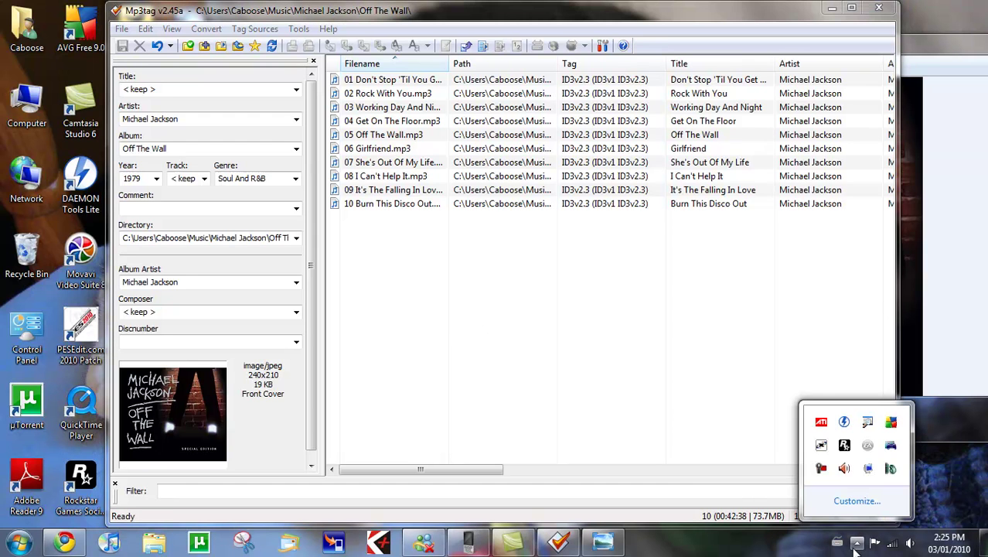
{"action": "left_click", "coordinate": [735, 413]}
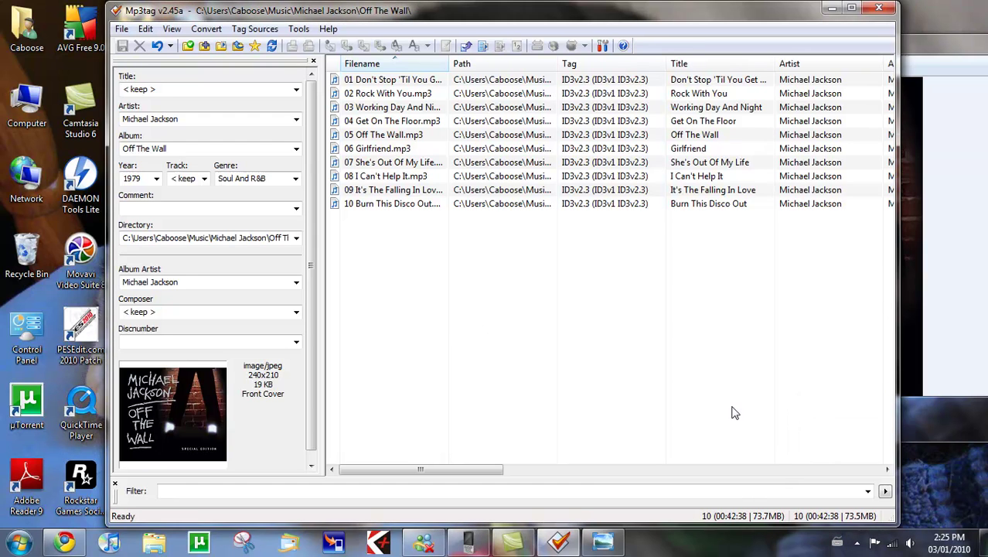